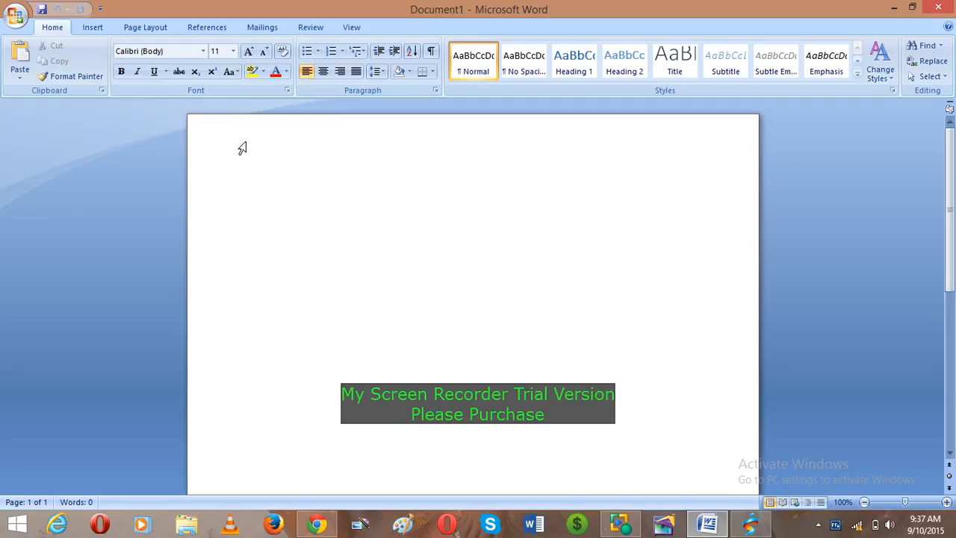
- Insert a WordArt in the first plain outlined style containing the typed full name
{"action": "left_click", "coordinate": [92, 28]}
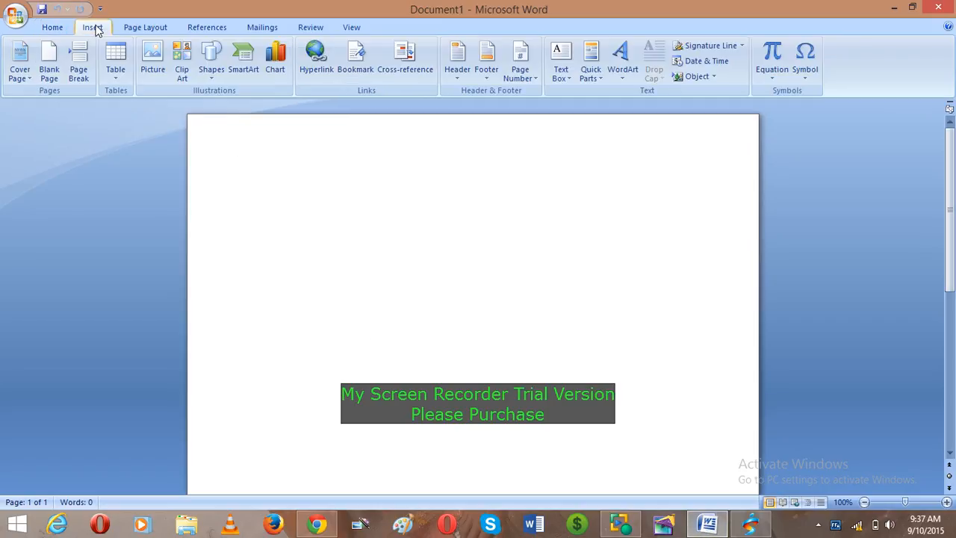
{"action": "left_click", "coordinate": [622, 66]}
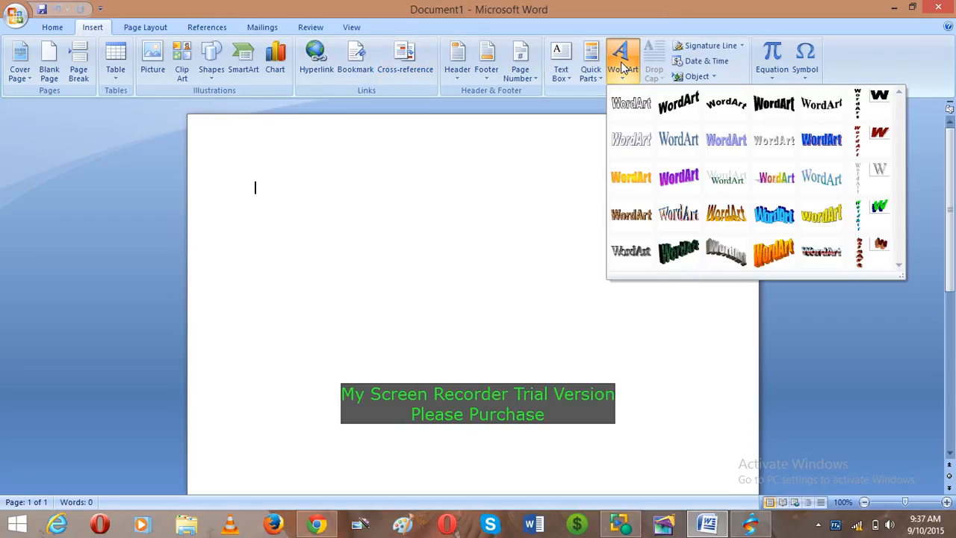
{"action": "left_click", "coordinate": [631, 103]}
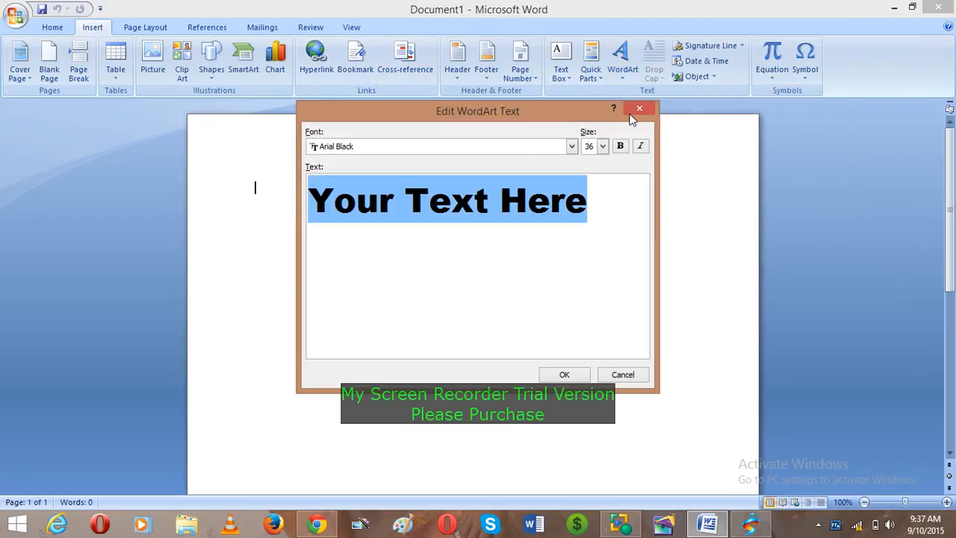
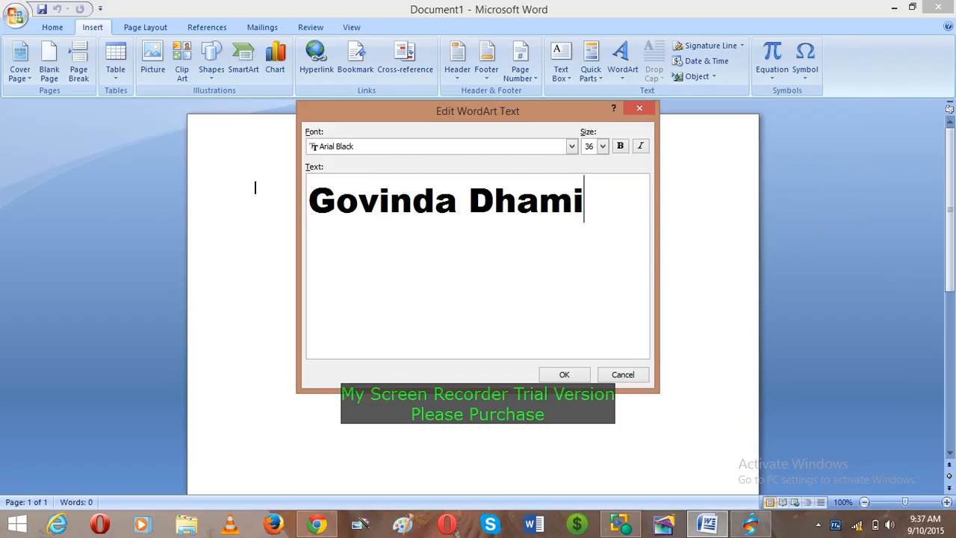
{"action": "left_click", "coordinate": [565, 375]}
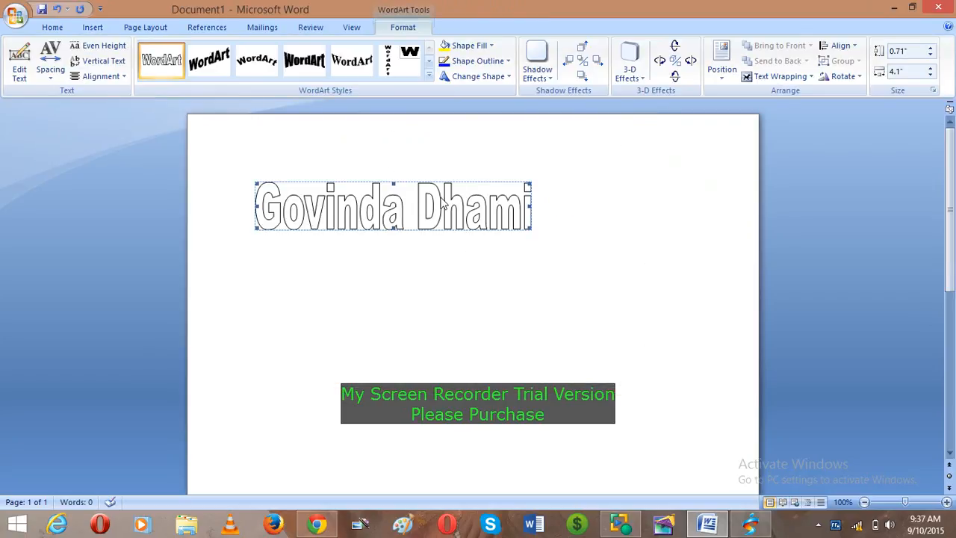
- Set the WordArt to In Front of Text wrapping and enlarge it to 1.02 by 4.87 inches
{"action": "left_click", "coordinate": [772, 79]}
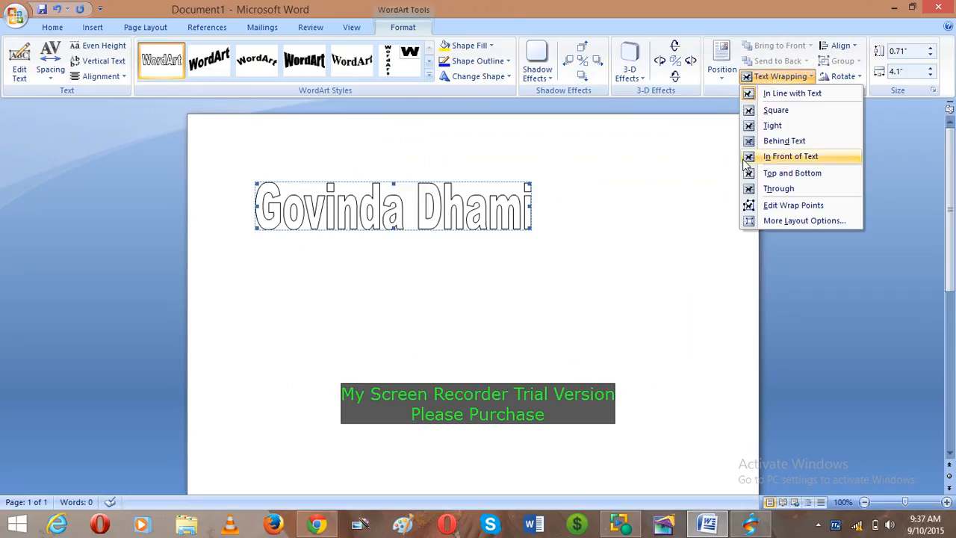
{"action": "left_click", "coordinate": [791, 158]}
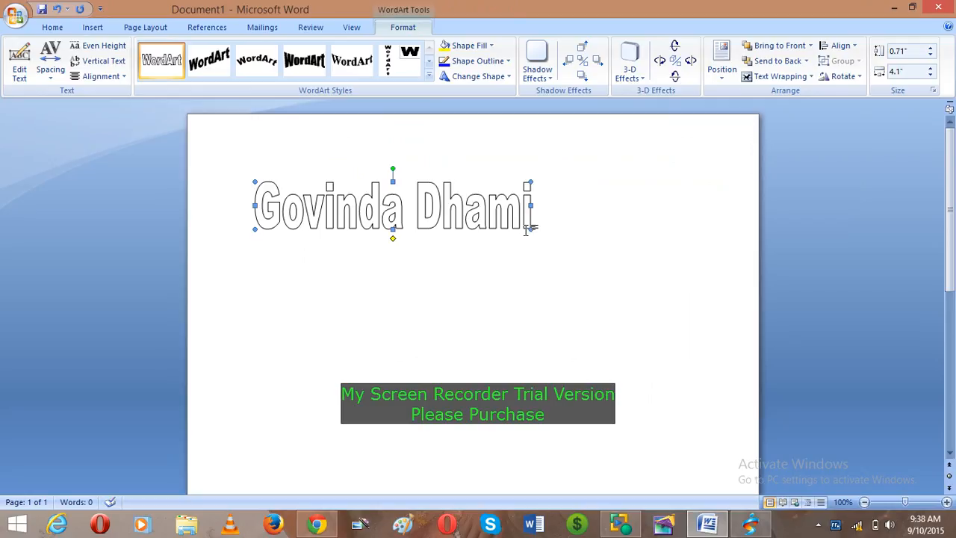
{"action": "left_click_drag", "start_coordinate": [530, 229], "coordinate": [583, 251]}
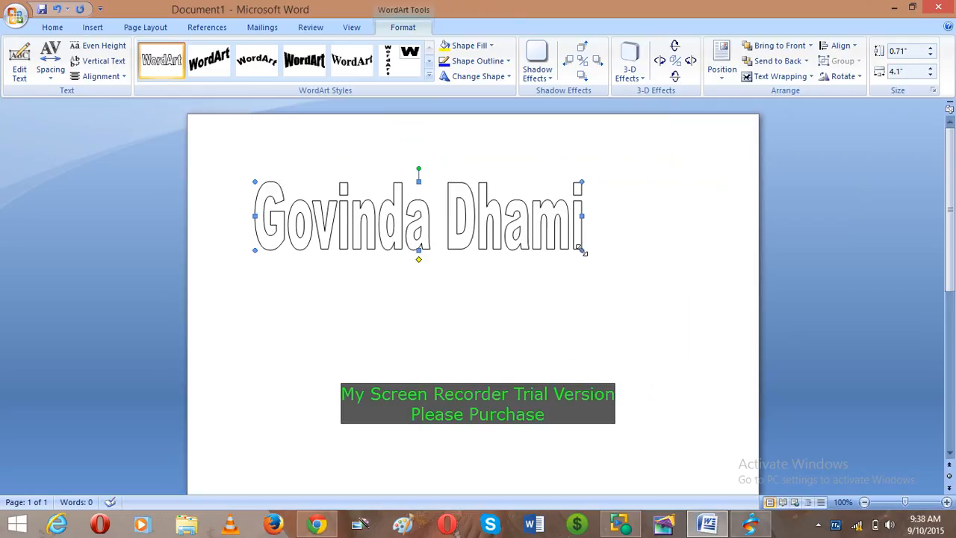
- Fill the WordArt lettering with solid purple and bring up the outline weight choices
{"action": "left_click", "coordinate": [491, 45]}
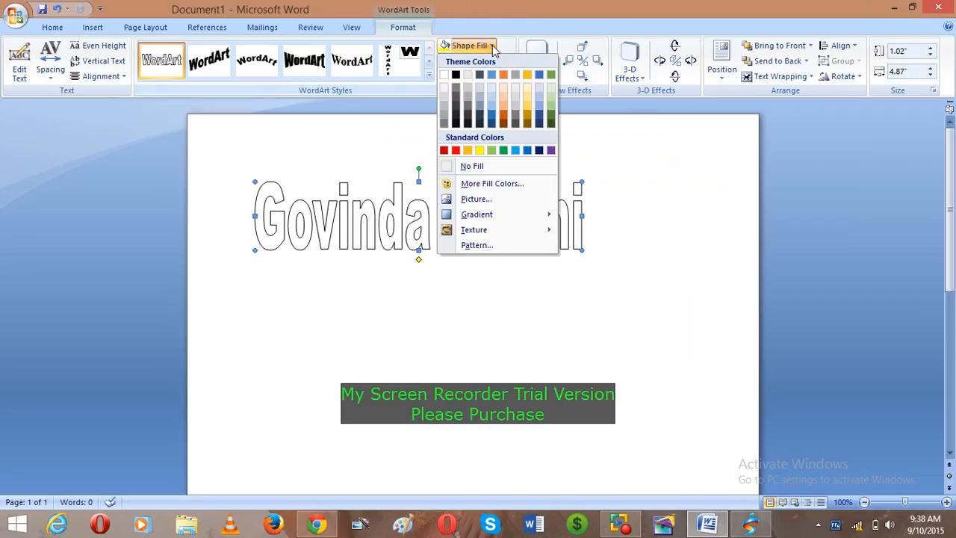
{"action": "left_click", "coordinate": [551, 150]}
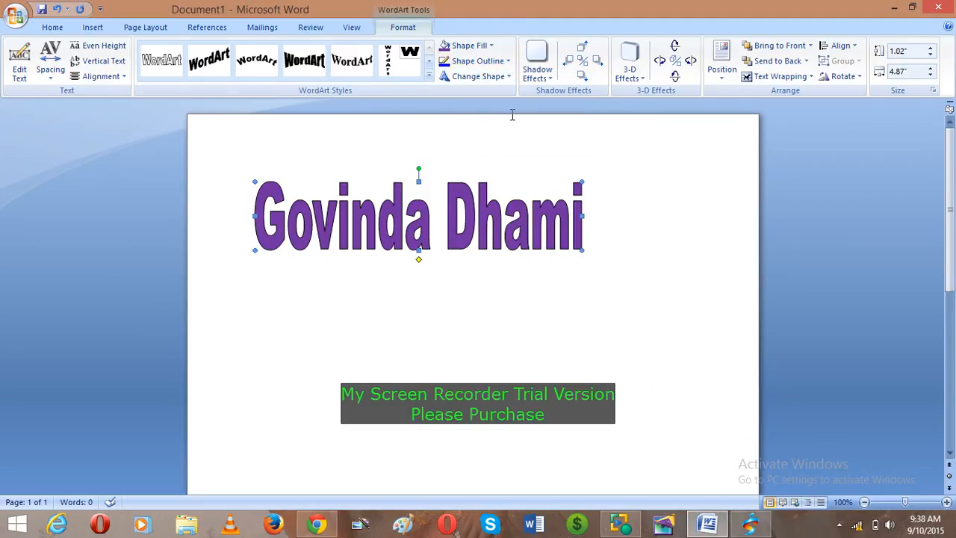
{"action": "left_click", "coordinate": [508, 61]}
{"action": "mouse_move", "coordinate": [496, 216]}
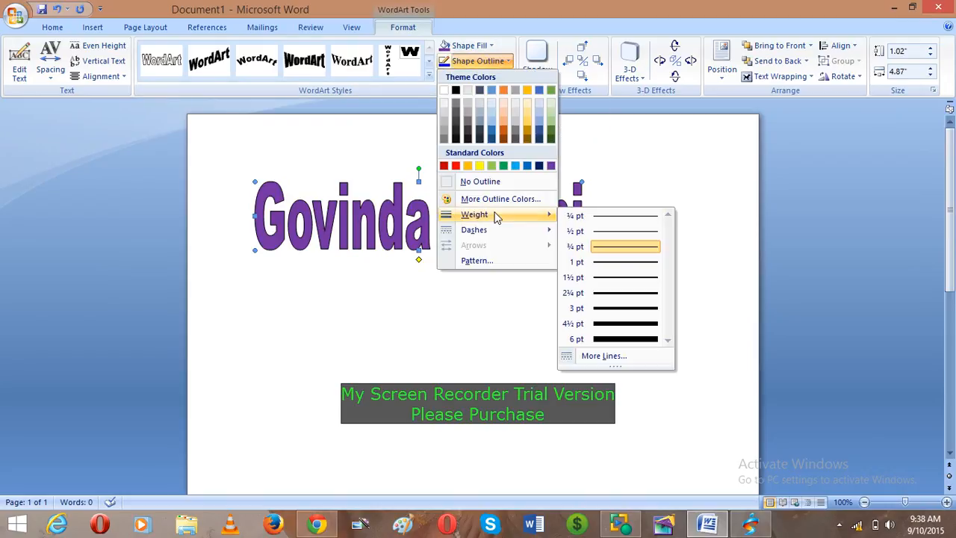
- Set the WordArt outline weight to 14 pt in the Format WordArt dialog
{"action": "left_click", "coordinate": [605, 356]}
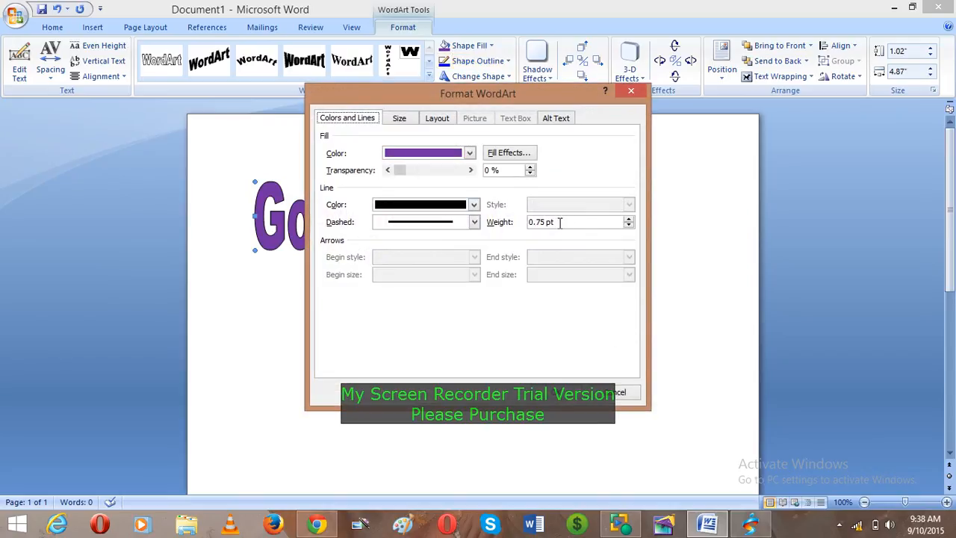
{"action": "left_click_drag", "start_coordinate": [545, 222], "coordinate": [482, 226]}
{"action": "type", "text": "14"}
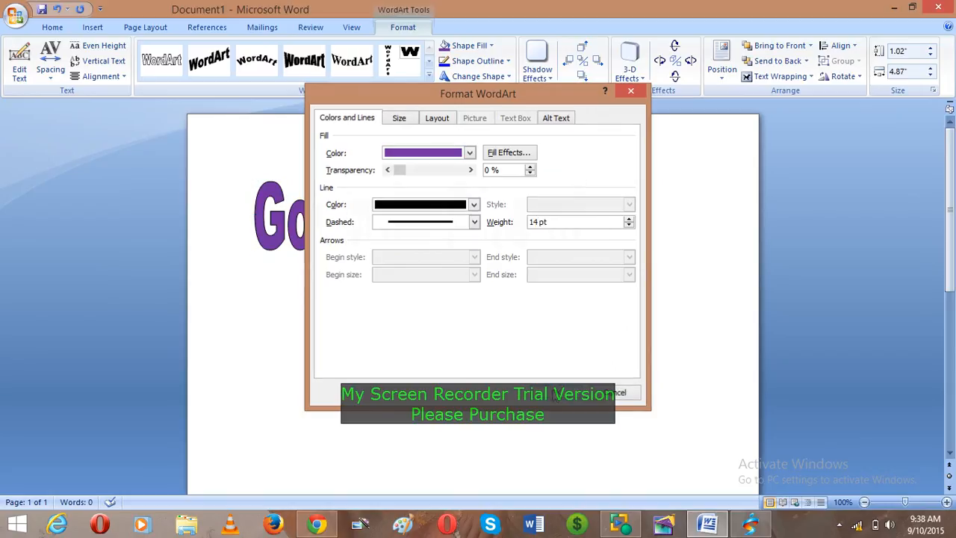
{"action": "key", "text": "Return"}
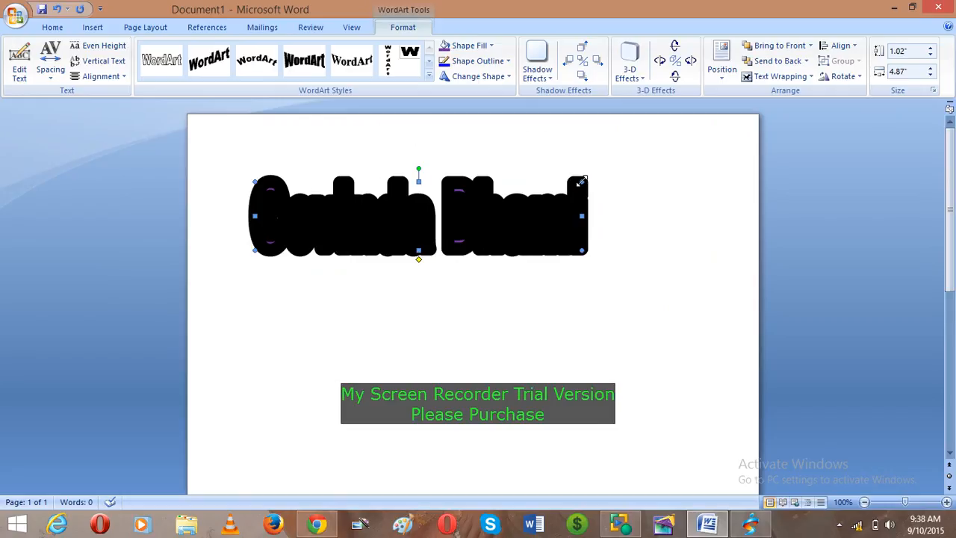
- Enlarge the WordArt to 1.33 by 5.3 inches, move it lower, and fill it black
{"action": "left_click_drag", "start_coordinate": [582, 181], "coordinate": [612, 159]}
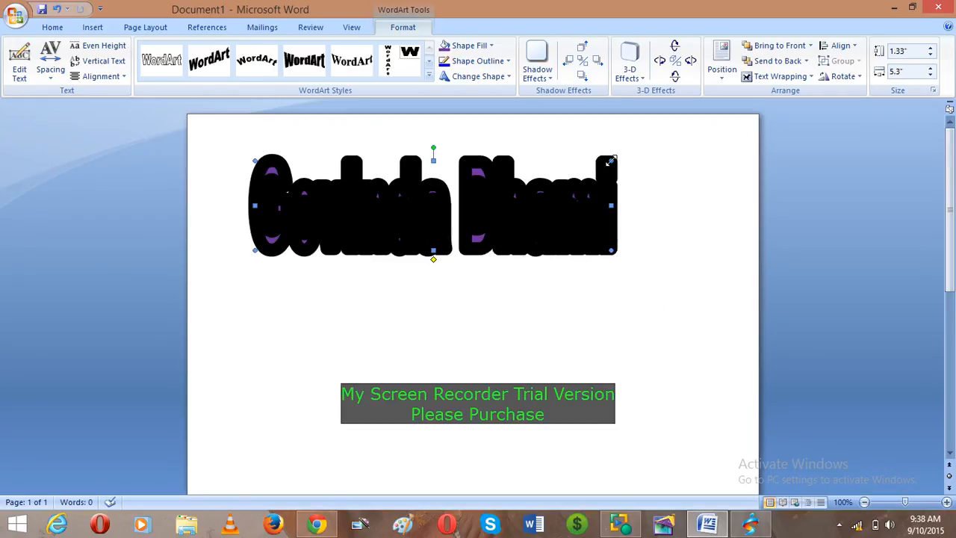
{"action": "left_click_drag", "start_coordinate": [574, 209], "coordinate": [580, 259]}
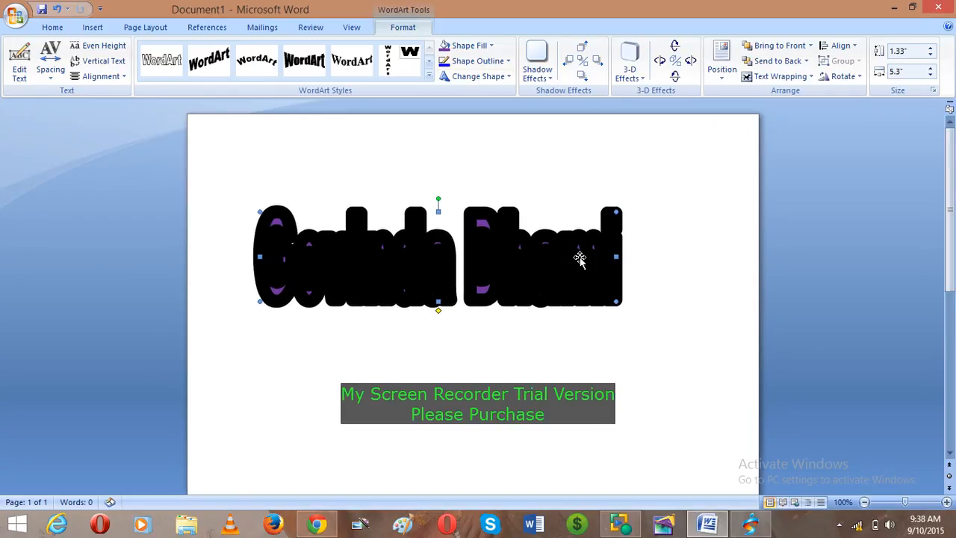
{"action": "left_click", "coordinate": [491, 47]}
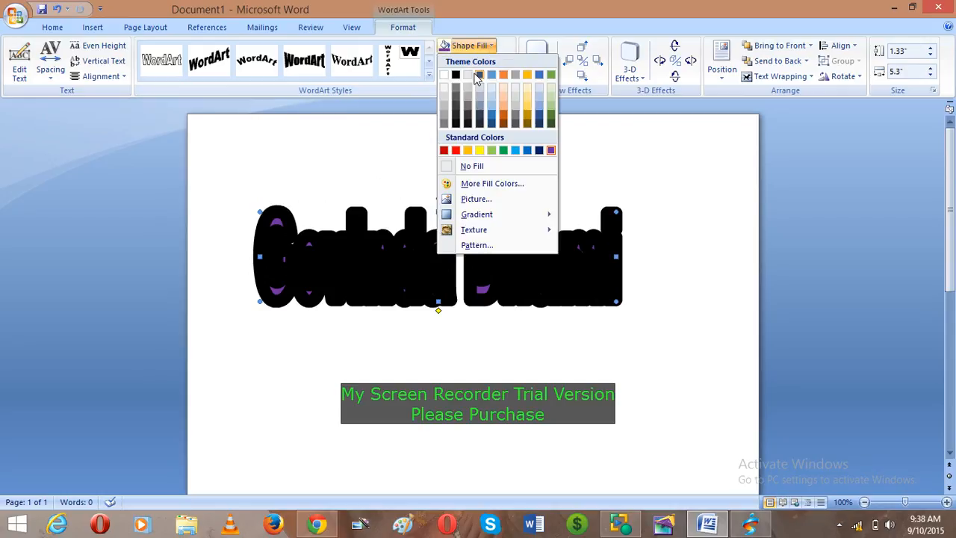
{"action": "left_click", "coordinate": [456, 75]}
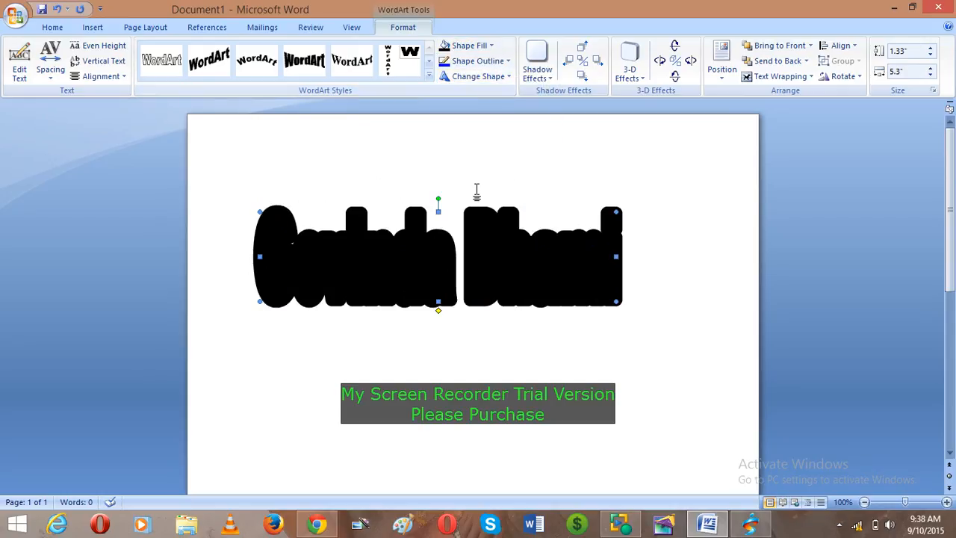
- Raise the black WordArt's outline weight to 16 pt through More Lines
{"action": "right_click", "coordinate": [523, 261]}
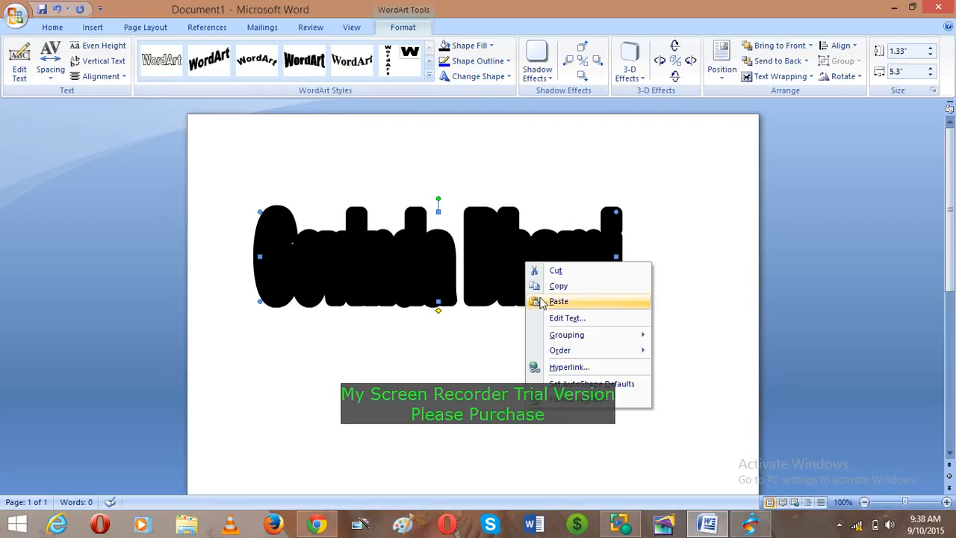
{"action": "left_click", "coordinate": [490, 258]}
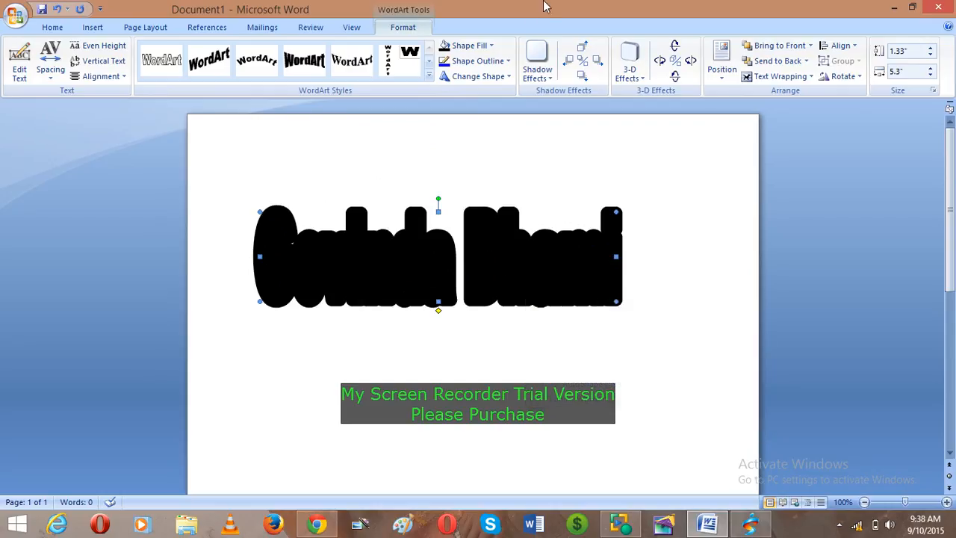
{"action": "left_click", "coordinate": [509, 61]}
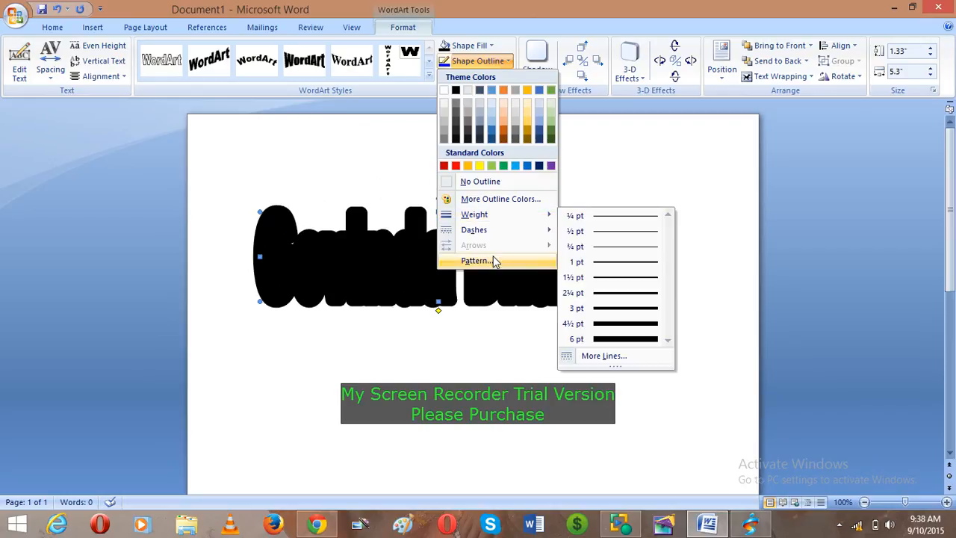
{"action": "mouse_move", "coordinate": [513, 212]}
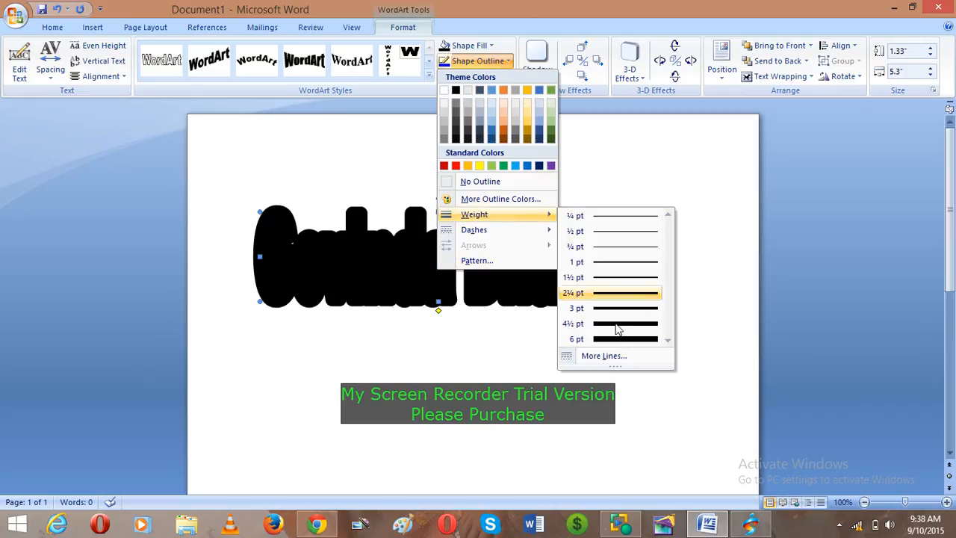
{"action": "left_click", "coordinate": [617, 357]}
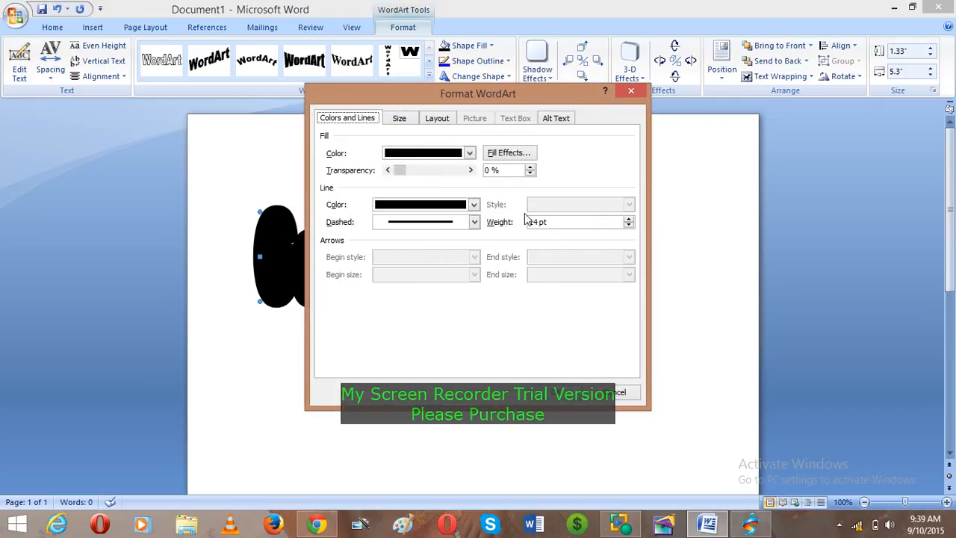
{"action": "left_click", "coordinate": [538, 222]}
{"action": "key", "text": "Return"}
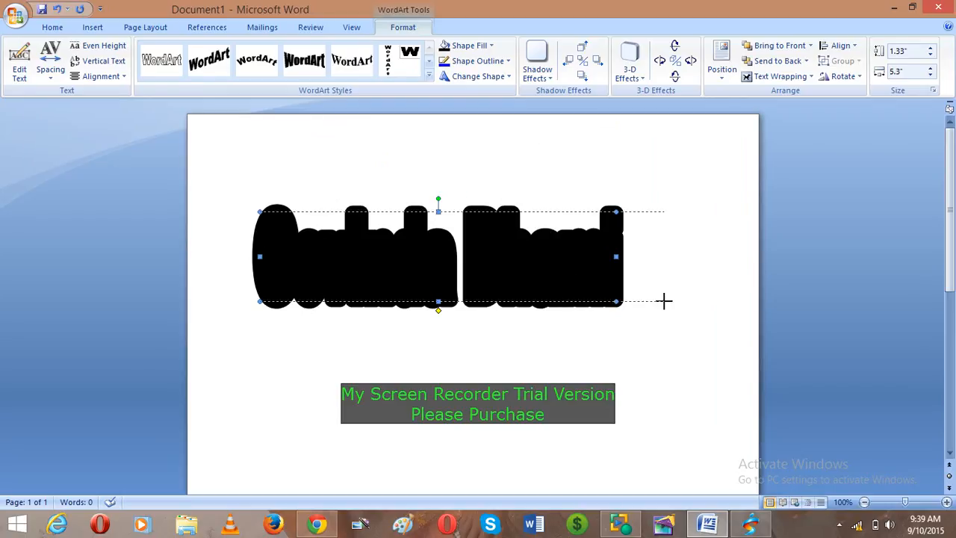
- Widen the WordArt to 6.02 inches and paste a slightly offset duplicate over it
{"action": "left_click_drag", "start_coordinate": [664, 301], "coordinate": [664, 301]}
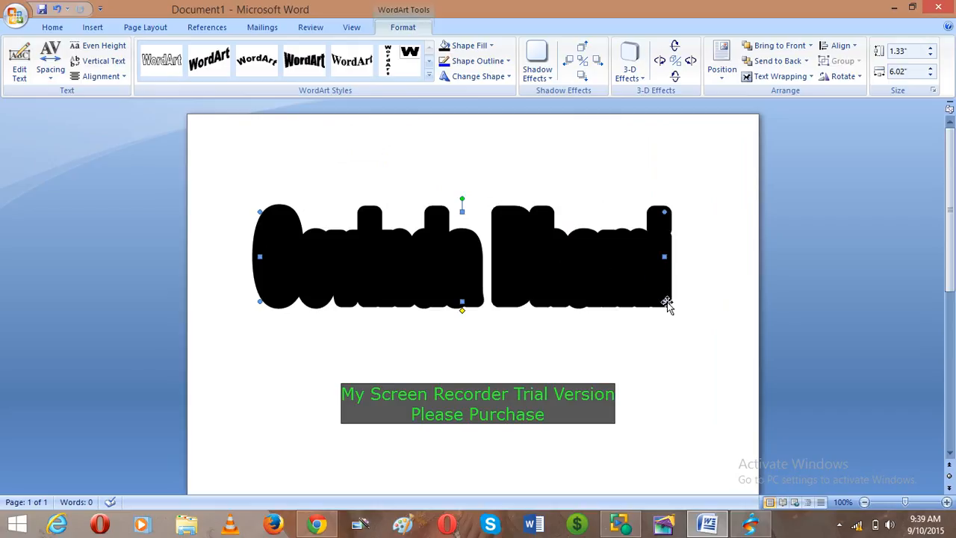
{"action": "right_click", "coordinate": [575, 281]}
{"action": "left_click", "coordinate": [613, 302]}
{"action": "right_click", "coordinate": [516, 261]}
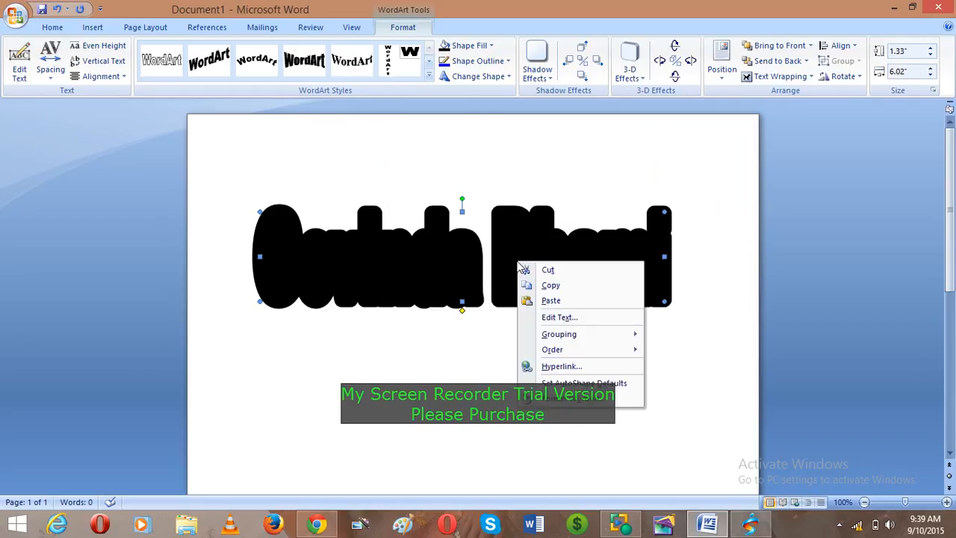
{"action": "left_click", "coordinate": [552, 301]}
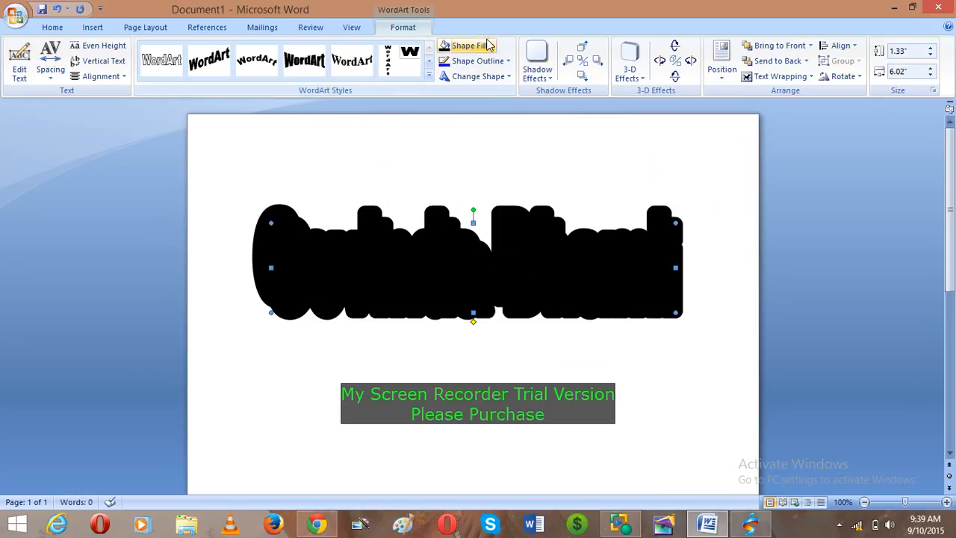
- Give the pasted copy a white outline and white fill, shrinking it to about 1.26 by 5.92 inches
{"action": "left_click", "coordinate": [509, 62]}
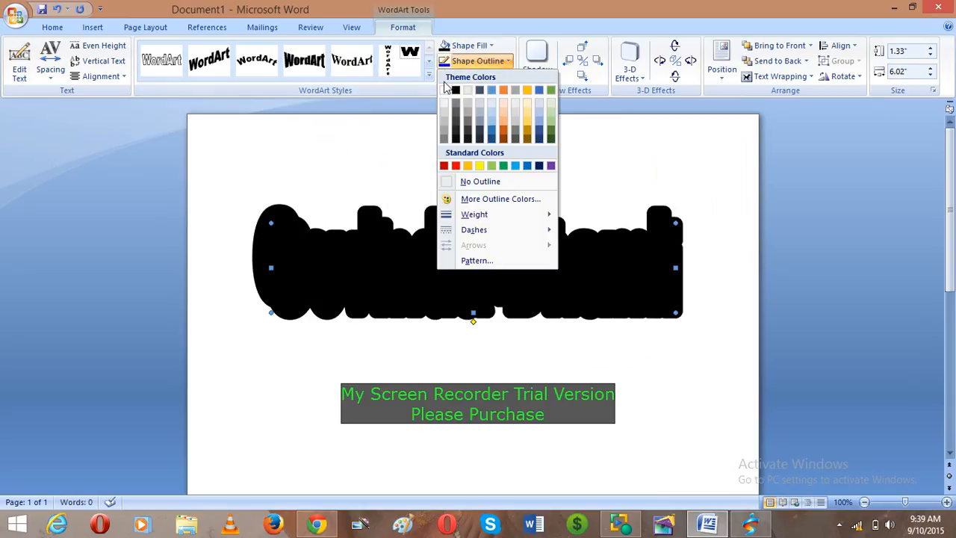
{"action": "left_click", "coordinate": [445, 91]}
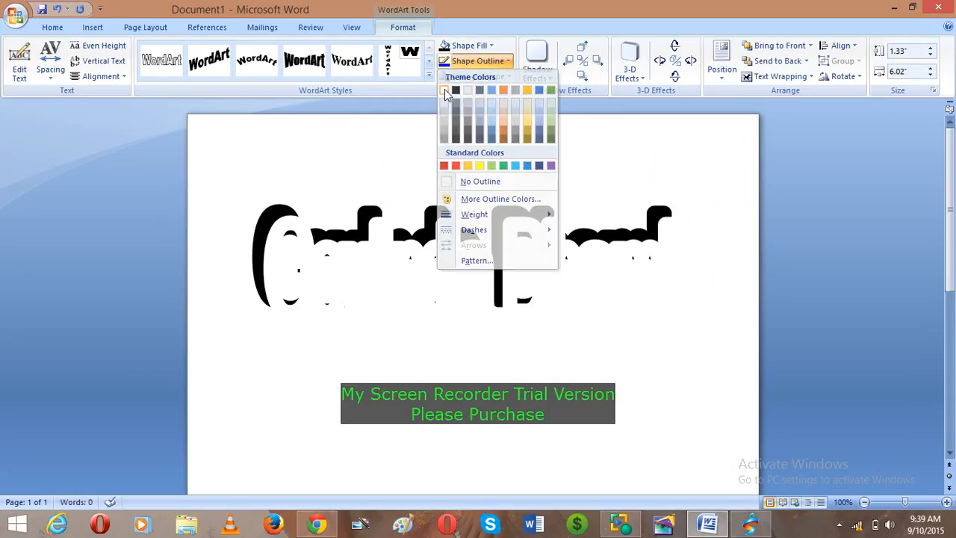
{"action": "left_click", "coordinate": [492, 47]}
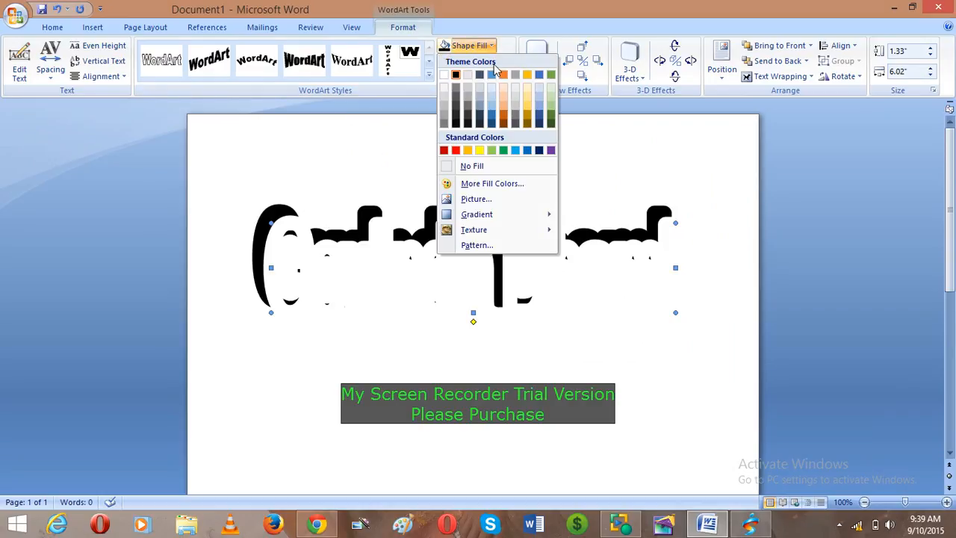
{"action": "left_click", "coordinate": [444, 75]}
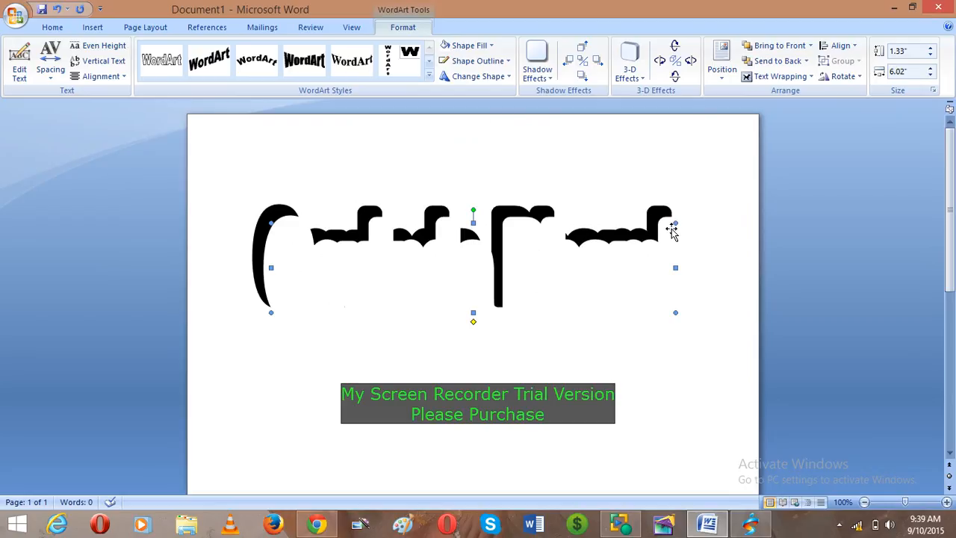
{"action": "left_click_drag", "start_coordinate": [677, 221], "coordinate": [667, 229]}
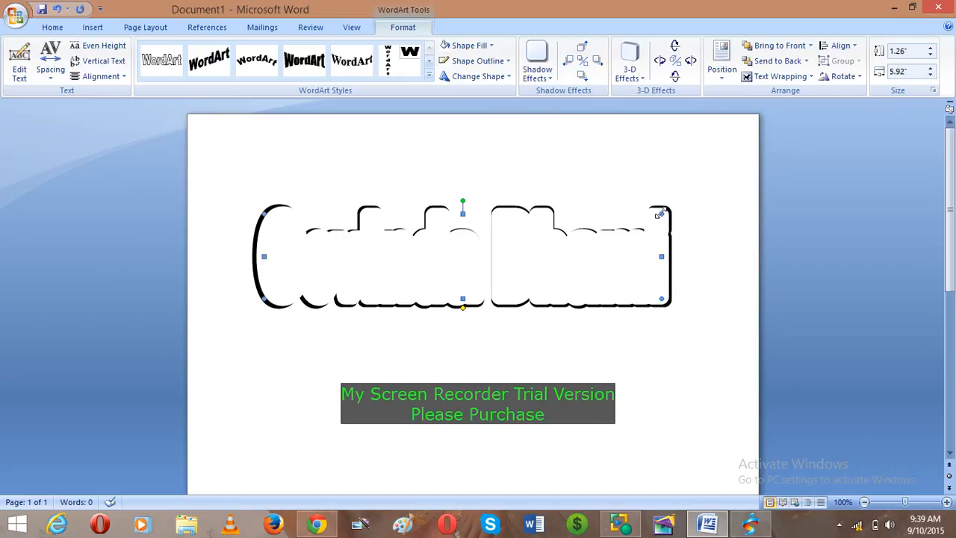
- Resize the white copy to 1.19 by 5.93 inches and nudge it into place with the arrow keys
{"action": "left_click_drag", "start_coordinate": [661, 213], "coordinate": [659, 218]}
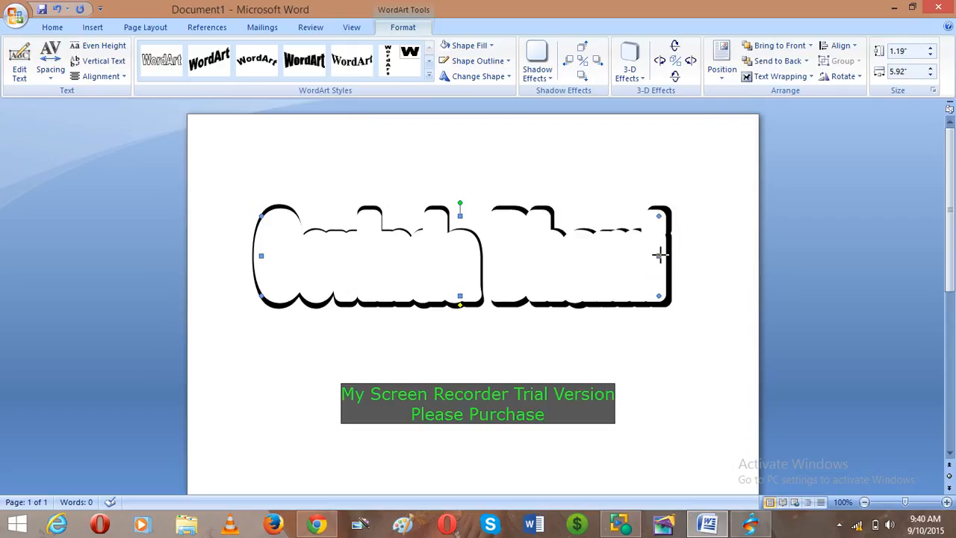
{"action": "left_click_drag", "start_coordinate": [660, 255], "coordinate": [667, 259]}
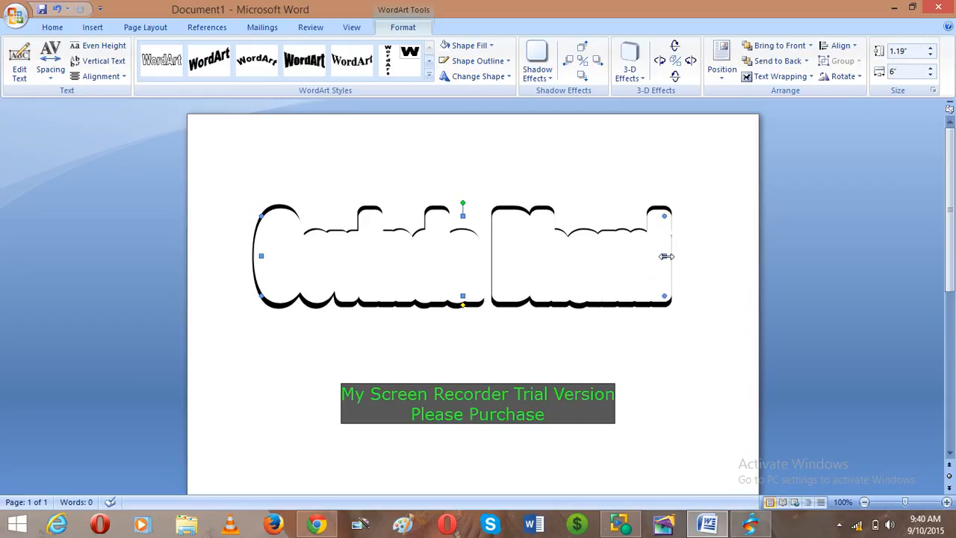
{"action": "left_click_drag", "start_coordinate": [666, 257], "coordinate": [660, 263]}
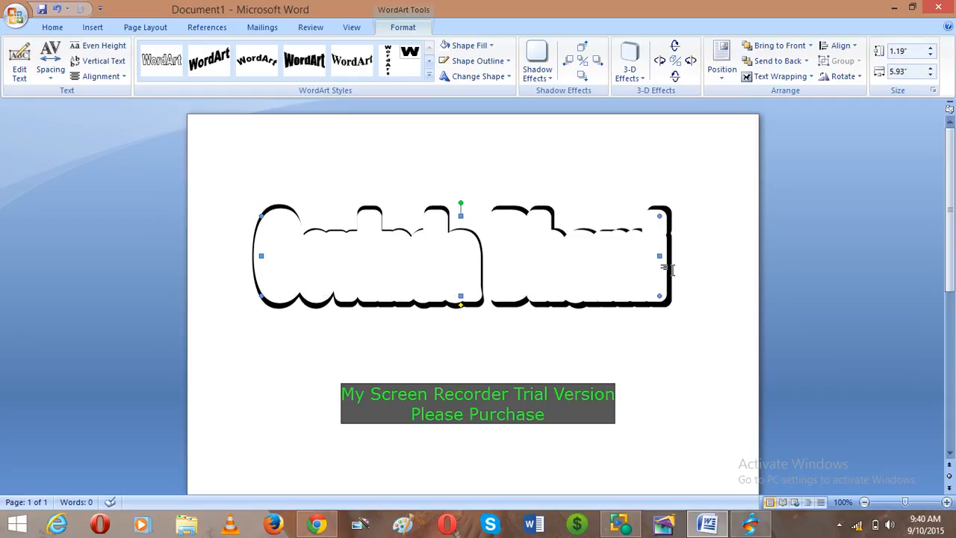
{"action": "key", "text": "Right"}
{"action": "key", "text": "Right"}
{"action": "key", "text": "Right"}
{"action": "key", "text": "Right"}
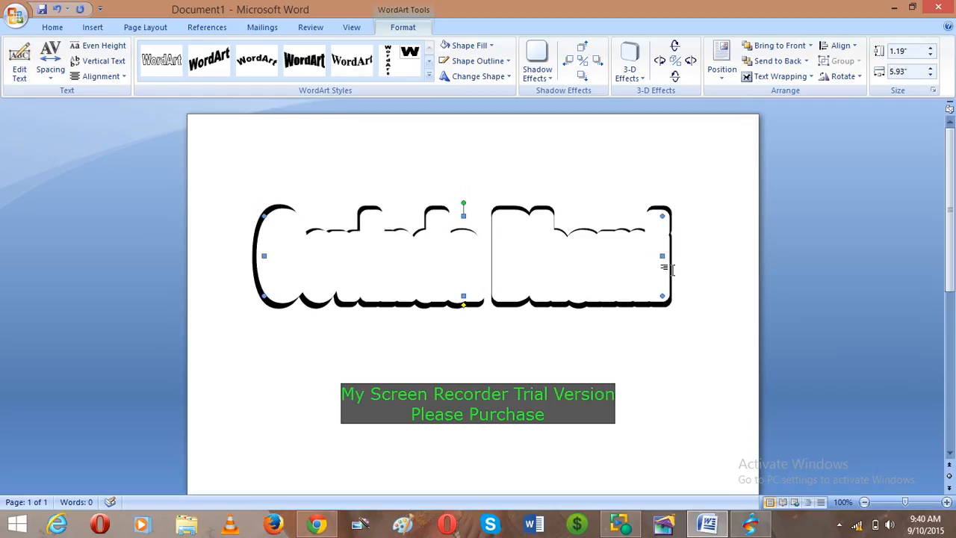
{"action": "key", "text": "Left"}
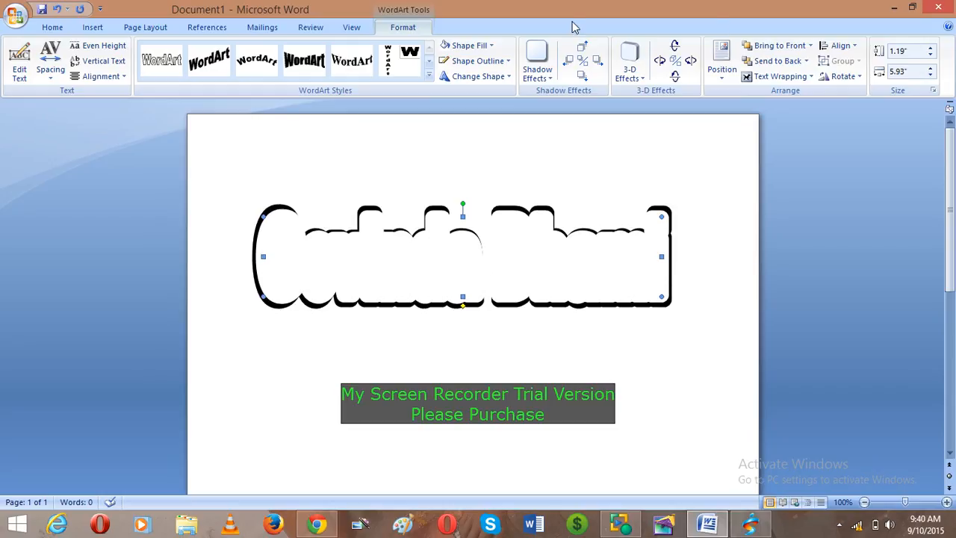
- Apply No 3-D Effect to the WordArt
{"action": "left_click", "coordinate": [535, 76]}
{"action": "left_click", "coordinate": [629, 67]}
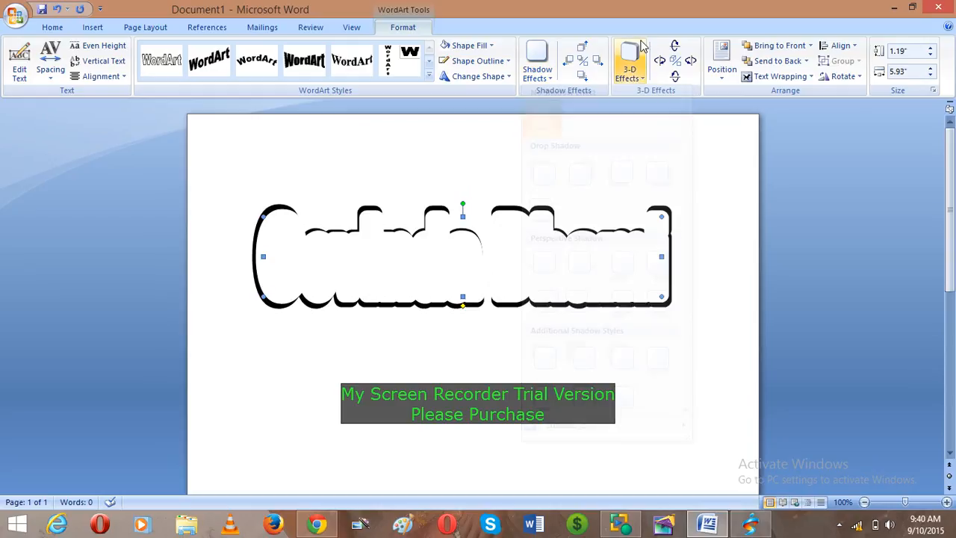
{"action": "left_click", "coordinate": [627, 69]}
{"action": "left_click", "coordinate": [636, 116]}
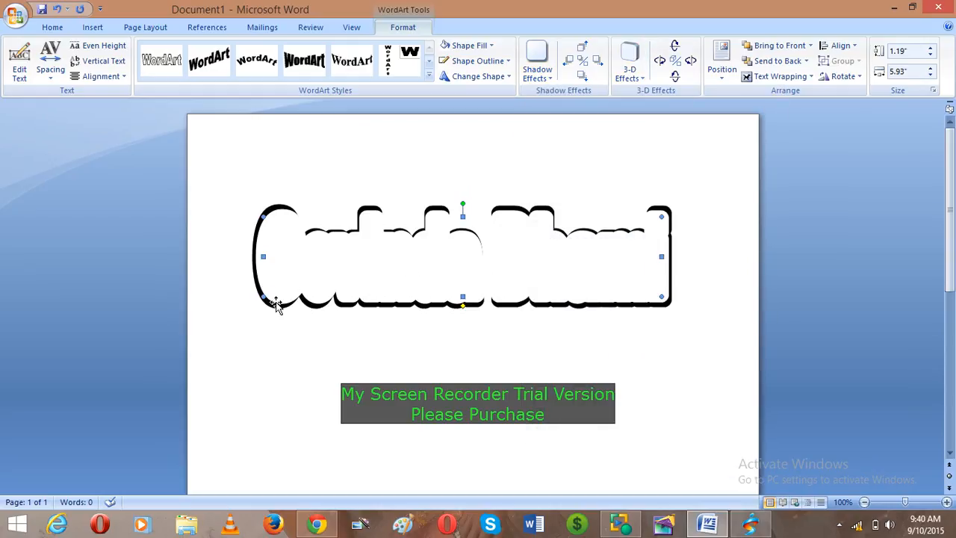
- Enlarge the WordArt from its corner and side handles to about 1.39 by 6.1 inches
{"action": "left_click_drag", "start_coordinate": [263, 296], "coordinate": [259, 302]}
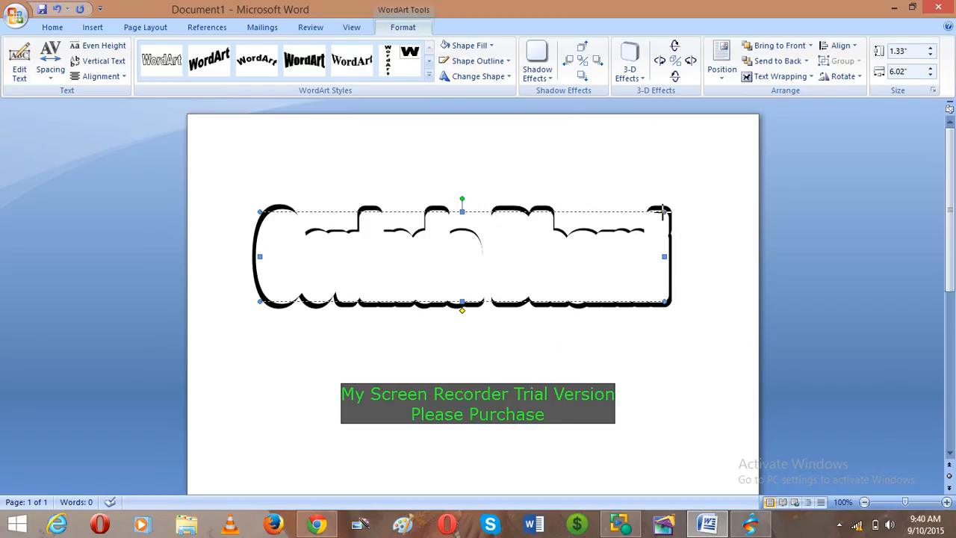
{"action": "left_click_drag", "start_coordinate": [663, 212], "coordinate": [670, 208]}
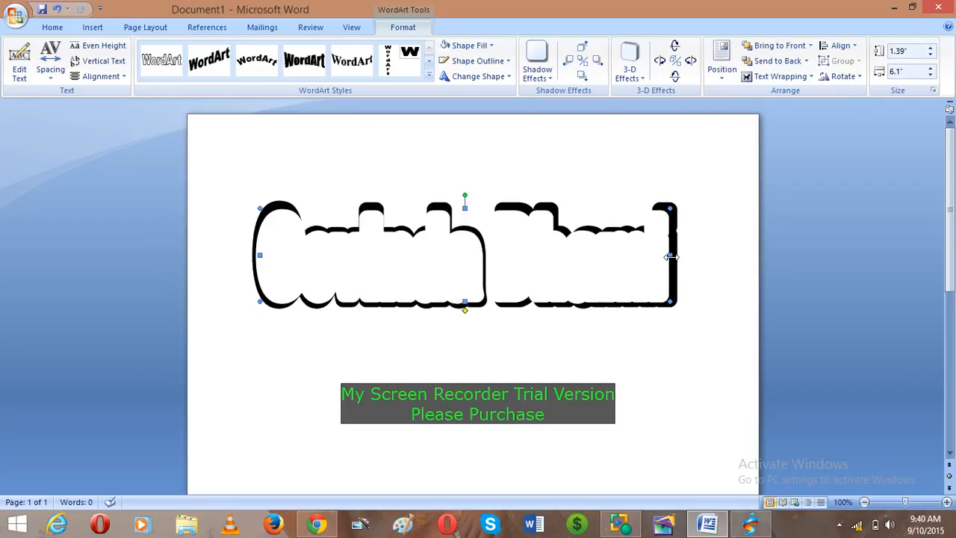
{"action": "left_click_drag", "start_coordinate": [670, 256], "coordinate": [671, 257]}
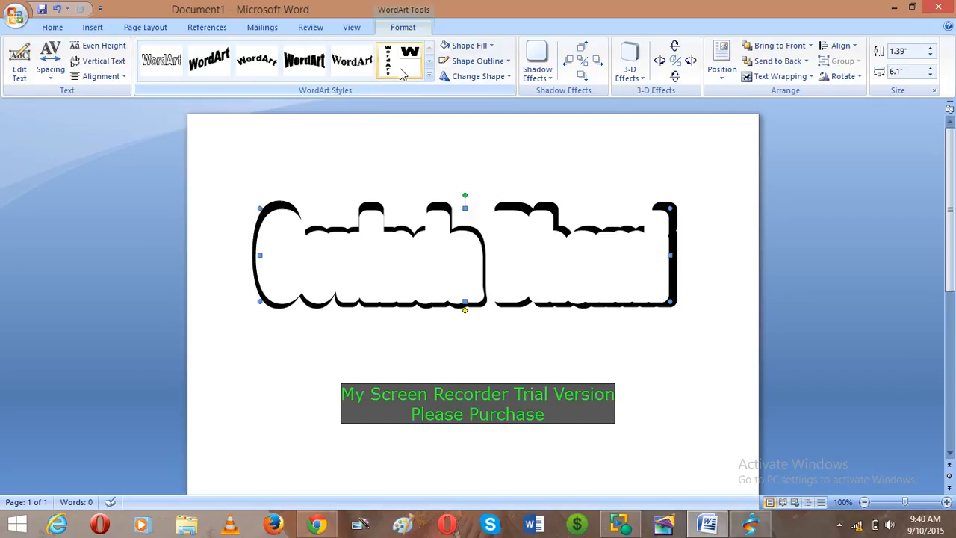
{"action": "left_click", "coordinate": [20, 69]}
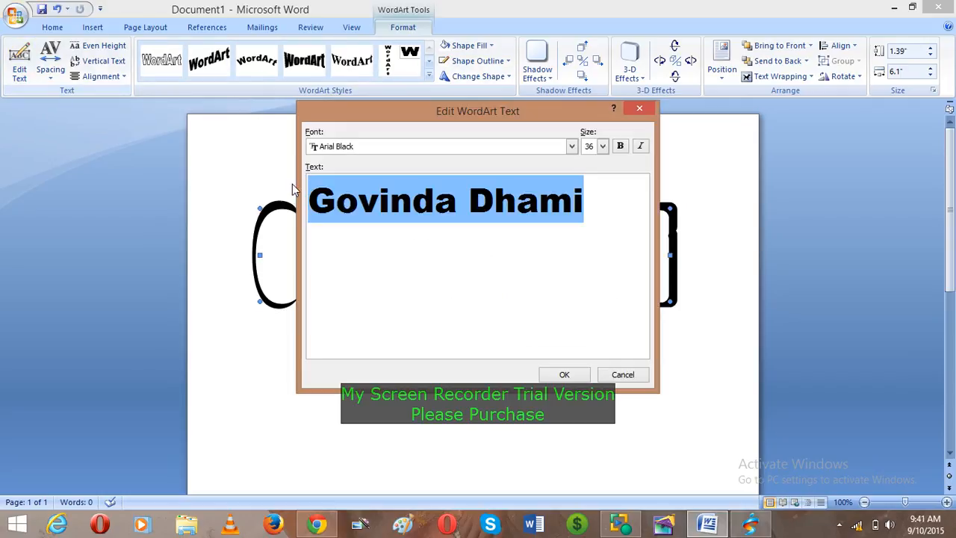
{"action": "left_click", "coordinate": [470, 202]}
{"action": "key", "text": "BackSpace"}
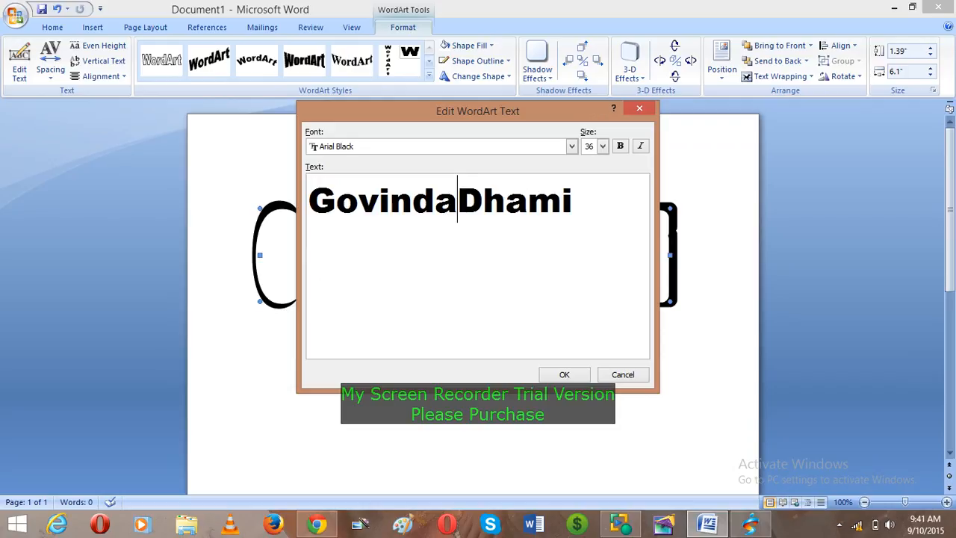
{"action": "left_click", "coordinate": [571, 375]}
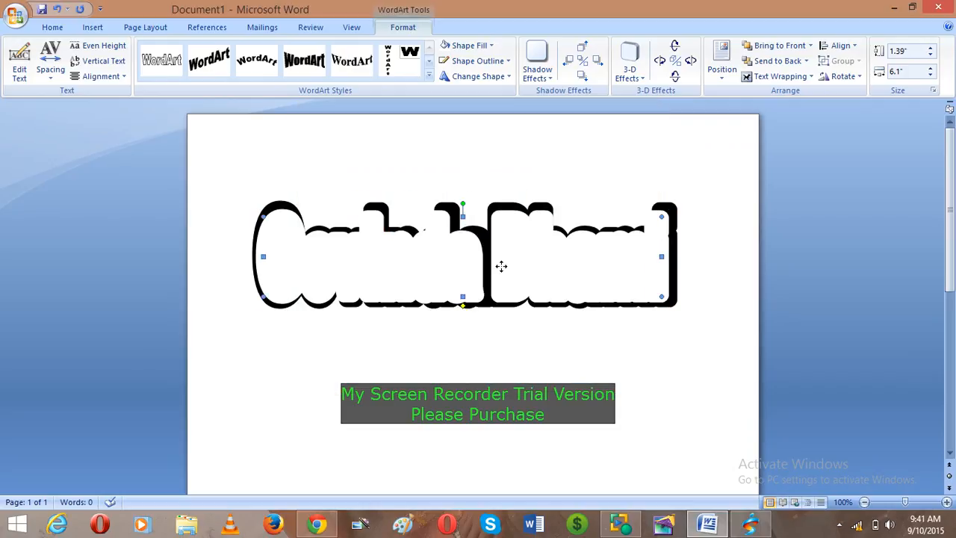
- Delete the space in the second WordArt's name the same way
{"action": "left_click", "coordinate": [20, 64]}
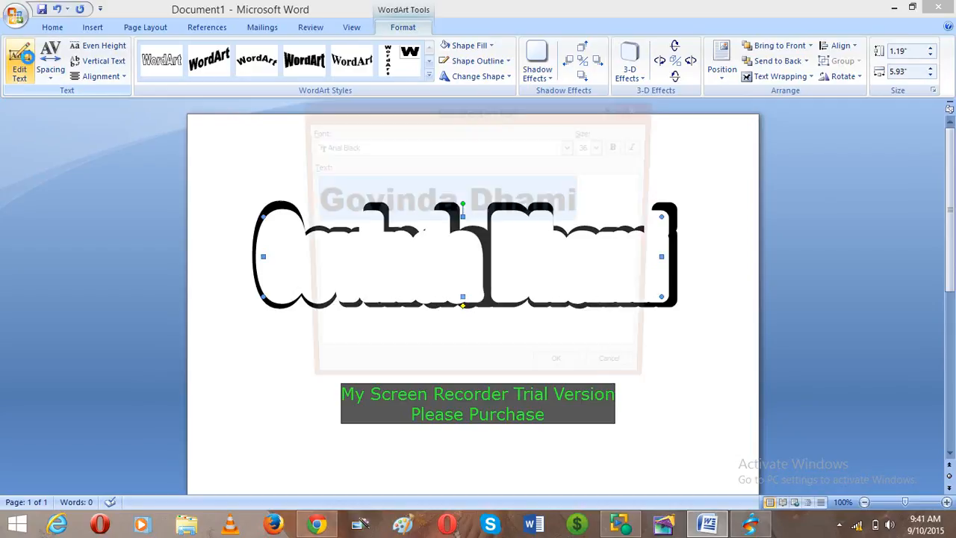
{"action": "left_click", "coordinate": [468, 200]}
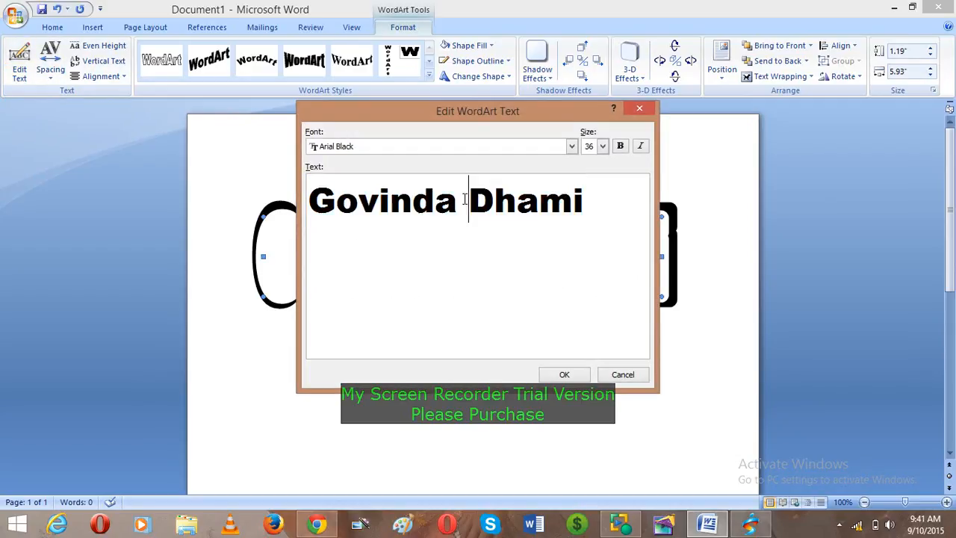
{"action": "key", "text": "BackSpace"}
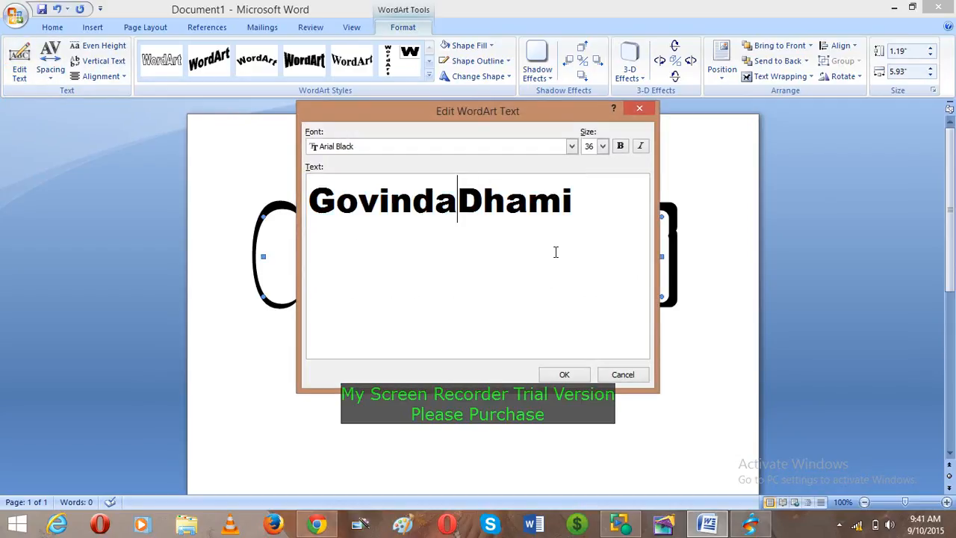
{"action": "left_click", "coordinate": [564, 374]}
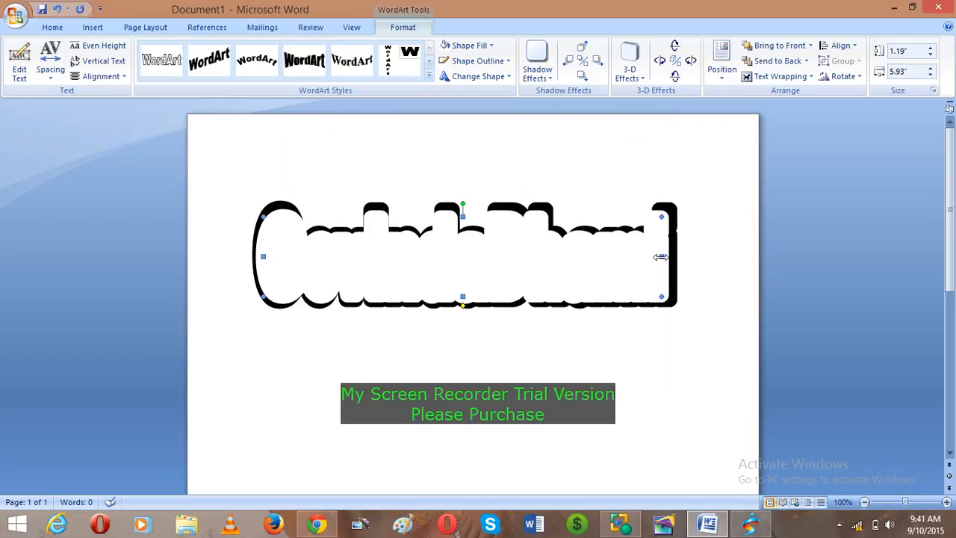
- Resize the WordArt to 1.29" by 6.05" and nudge it slightly left and down
{"action": "left_click_drag", "start_coordinate": [658, 256], "coordinate": [669, 260]}
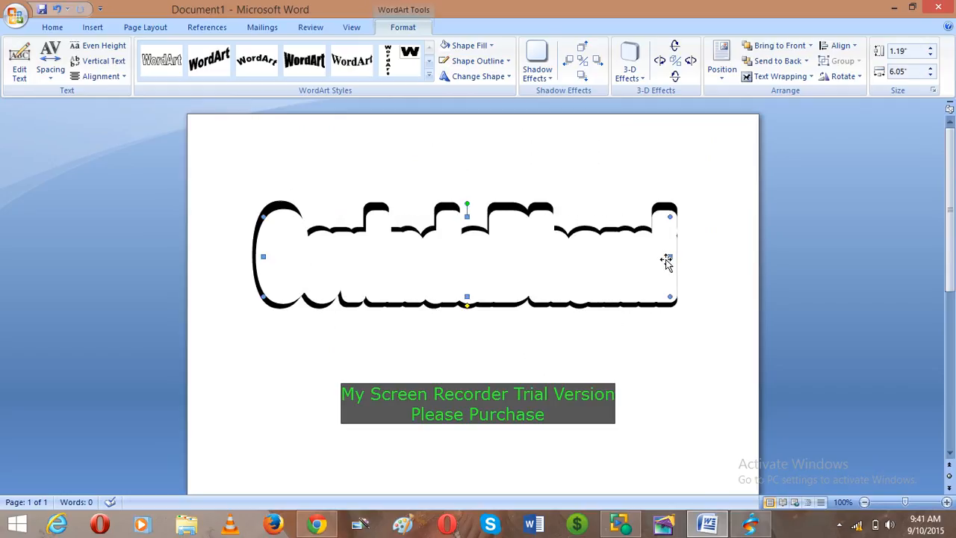
{"action": "key", "text": "ctrl+Left"}
{"action": "key", "text": "ctrl+Left"}
{"action": "key", "text": "ctrl+Left"}
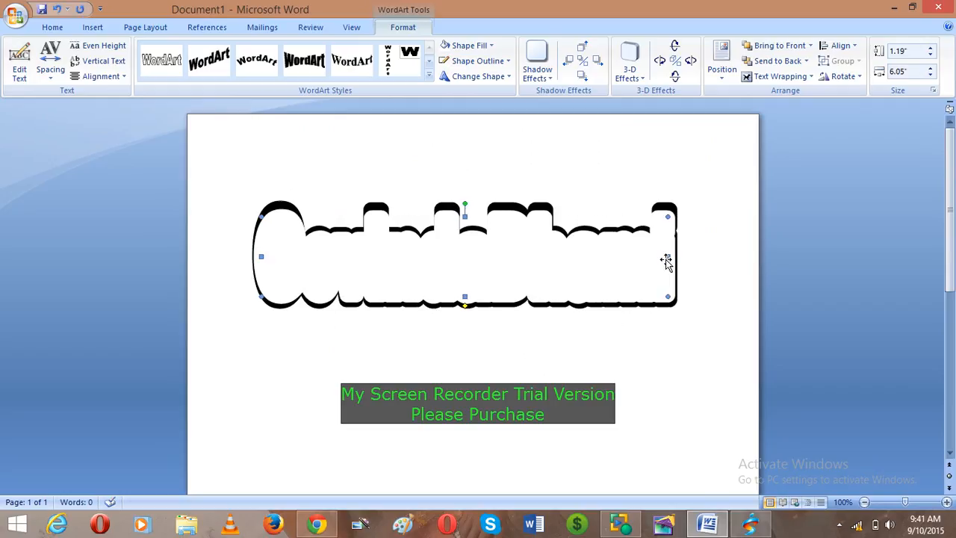
{"action": "key", "text": "ctrl+Down"}
{"action": "key", "text": "ctrl+Down"}
{"action": "key", "text": "ctrl+Down"}
{"action": "key", "text": "ctrl+Down"}
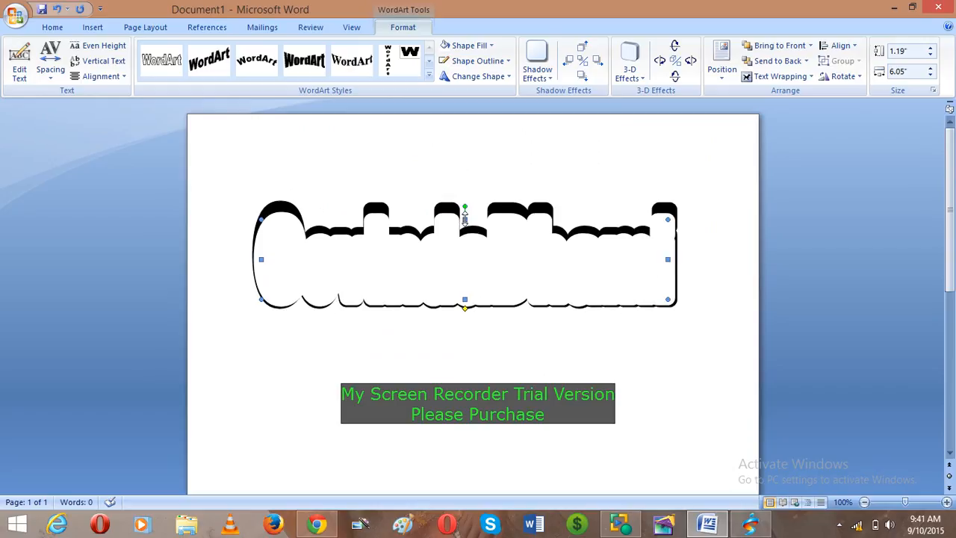
{"action": "left_click_drag", "start_coordinate": [465, 218], "coordinate": [466, 212]}
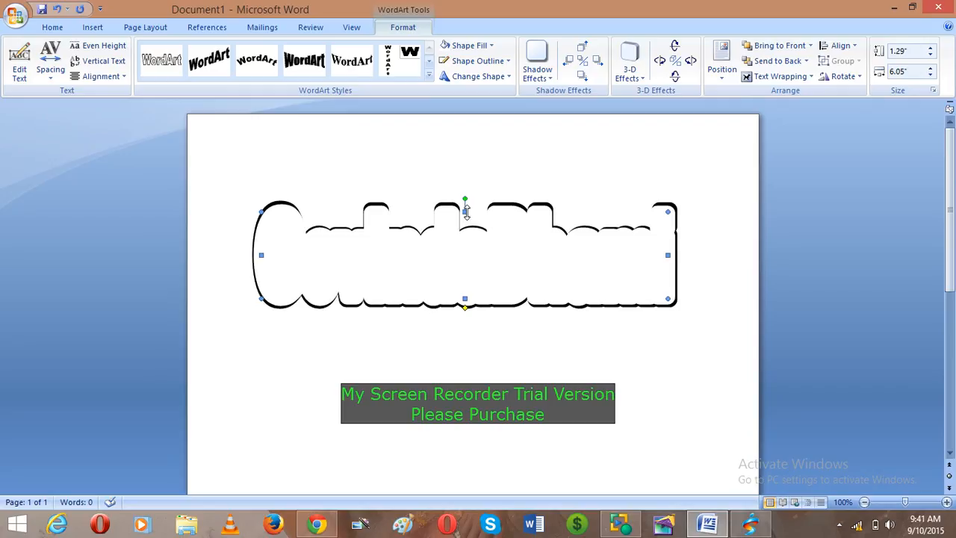
{"action": "left_click", "coordinate": [467, 212]}
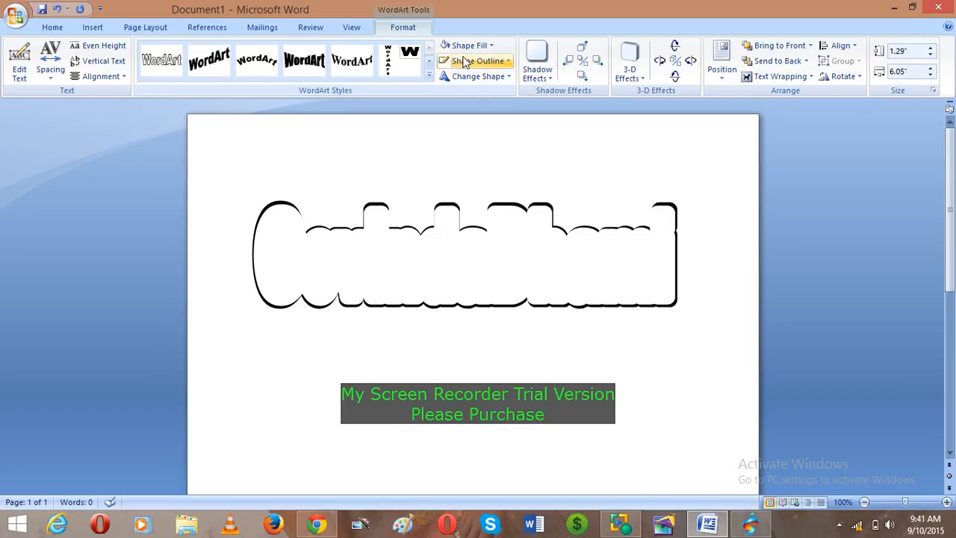
- Fill the WordArt white and set its outline to No Outline
{"action": "left_click", "coordinate": [489, 47]}
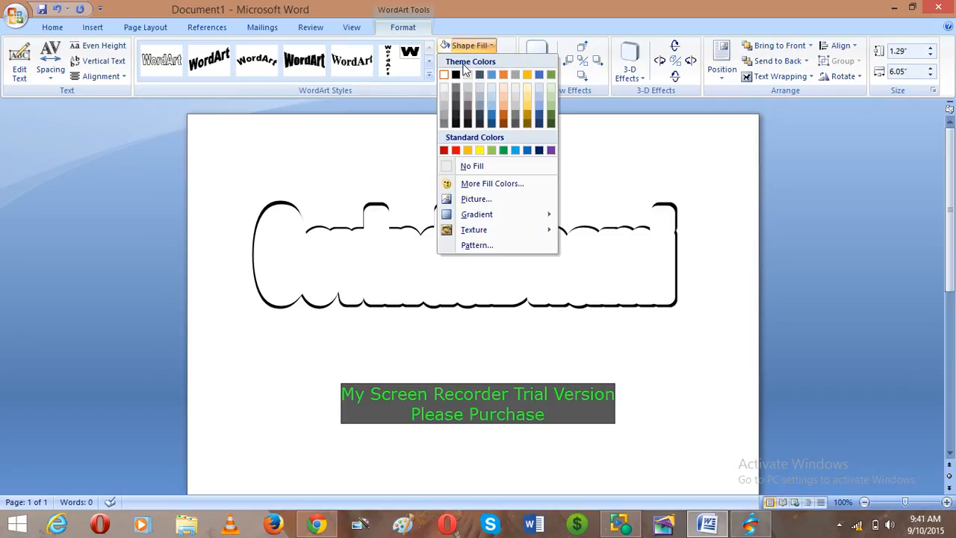
{"action": "left_click", "coordinate": [451, 73]}
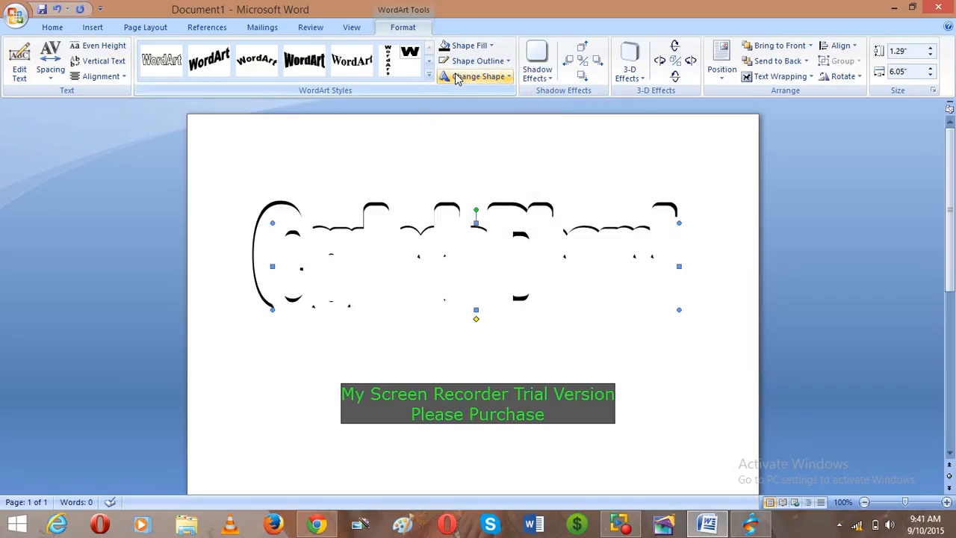
{"action": "left_click", "coordinate": [508, 61]}
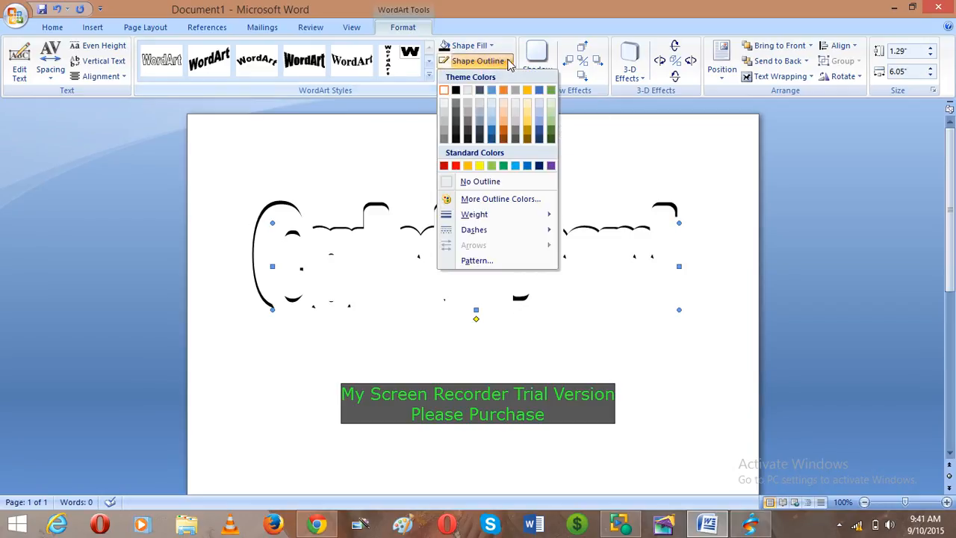
{"action": "left_click", "coordinate": [489, 178]}
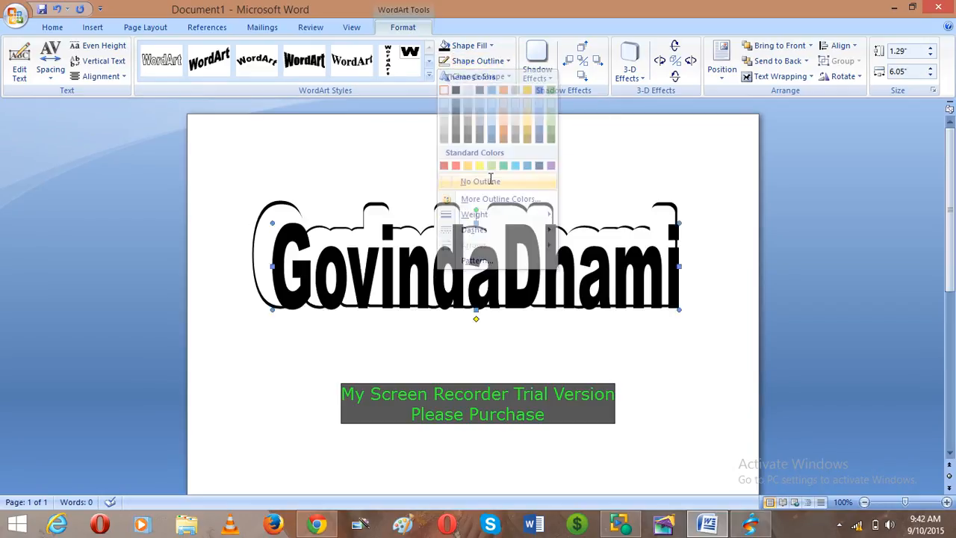
{"action": "left_click", "coordinate": [449, 282]}
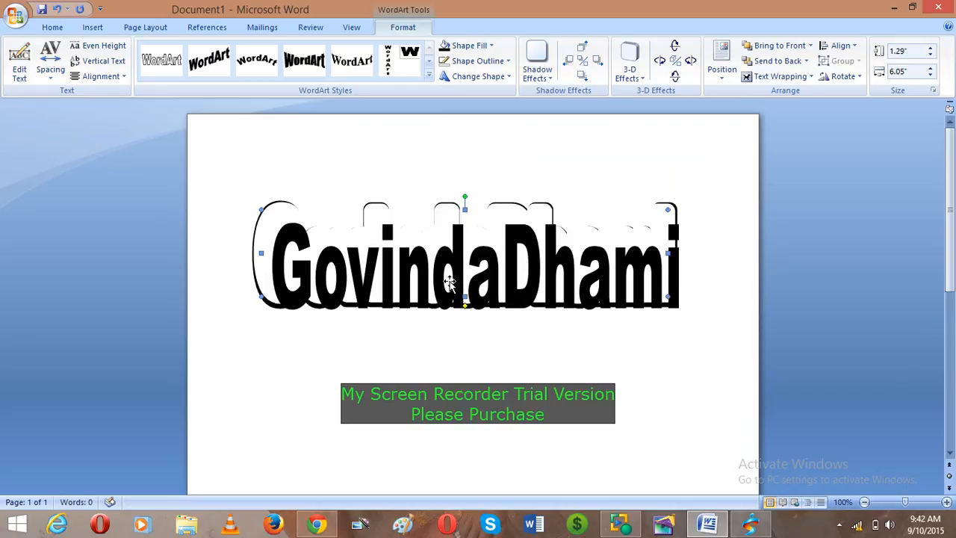
- Undo the outline removal and nudge the black WordArt up, left and right over its copy
{"action": "key", "text": "ctrl+z"}
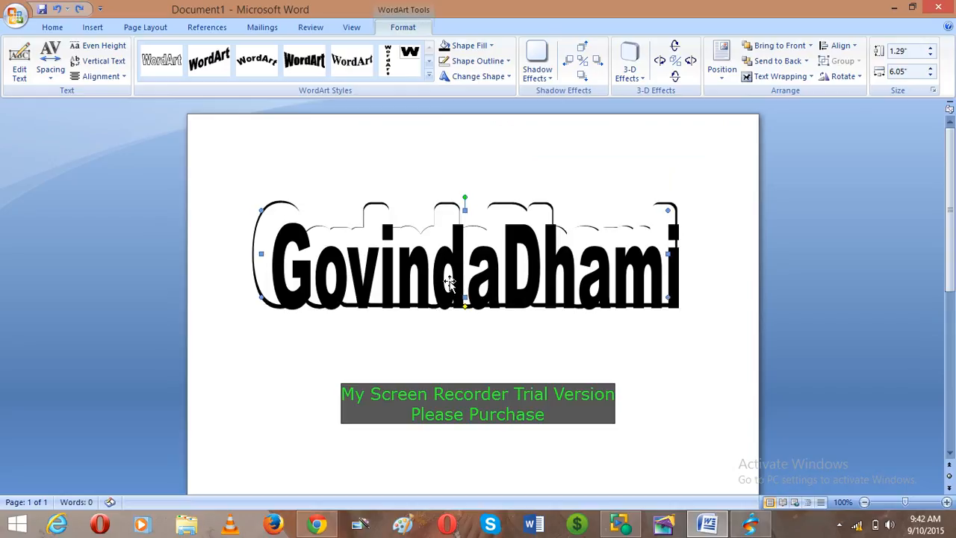
{"action": "left_click", "coordinate": [485, 275]}
{"action": "key", "text": "Up"}
{"action": "key", "text": "Up"}
{"action": "key", "text": "Up"}
{"action": "key", "text": "Up"}
{"action": "key", "text": "Up"}
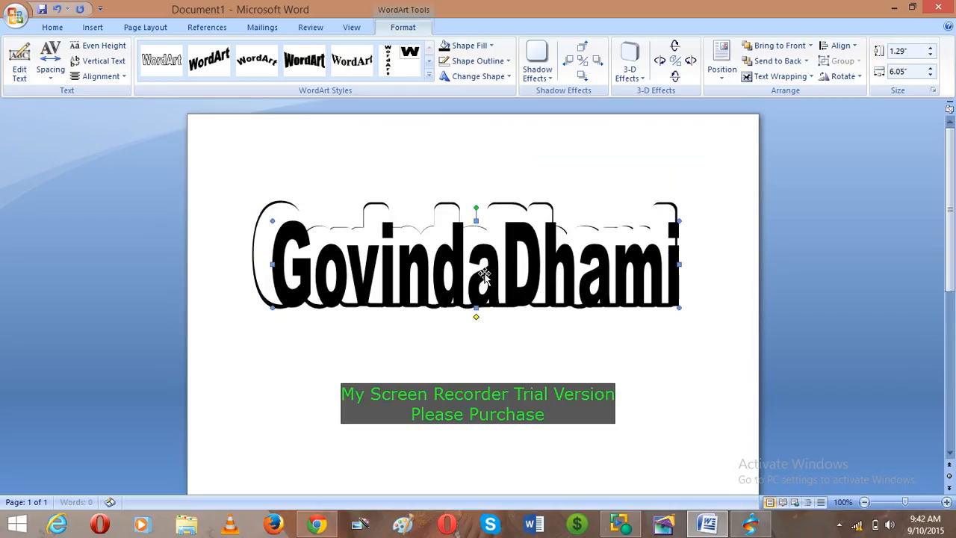
{"action": "key", "text": "Up"}
{"action": "key", "text": "Up"}
{"action": "key", "text": "Up"}
{"action": "key", "text": "Up"}
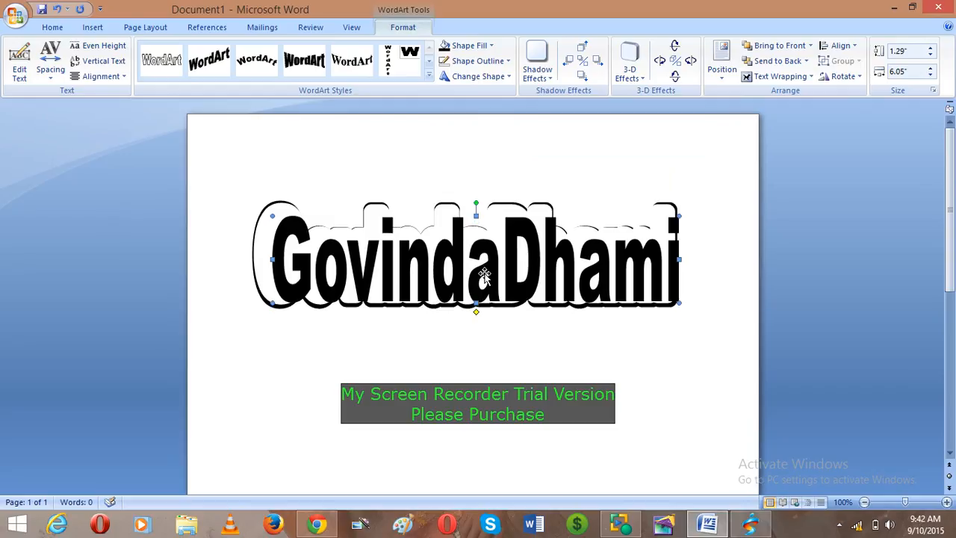
{"action": "key", "text": "Left"}
{"action": "key", "text": "Left"}
{"action": "key", "text": "Left"}
{"action": "key", "text": "Left"}
{"action": "key", "text": "Left"}
{"action": "key", "text": "Left"}
{"action": "key", "text": "Left"}
{"action": "key", "text": "Left"}
{"action": "key", "text": "Left"}
{"action": "key", "text": "Left"}
{"action": "key", "text": "Left"}
{"action": "key", "text": "Left"}
{"action": "key", "text": "Left"}
{"action": "key", "text": "Left"}
{"action": "key", "text": "Left"}
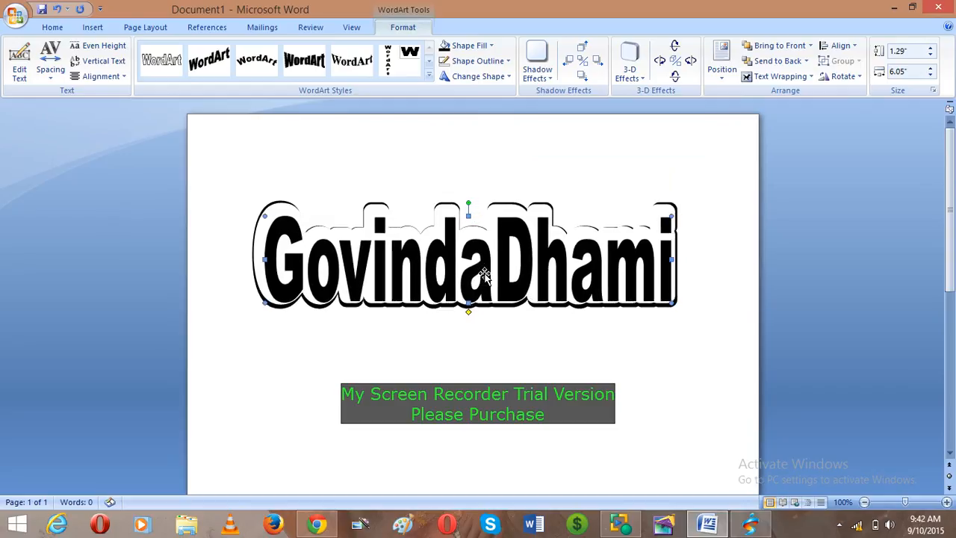
{"action": "key", "text": "Up"}
{"action": "key", "text": "Up"}
{"action": "key", "text": "Up"}
{"action": "key", "text": "Up"}
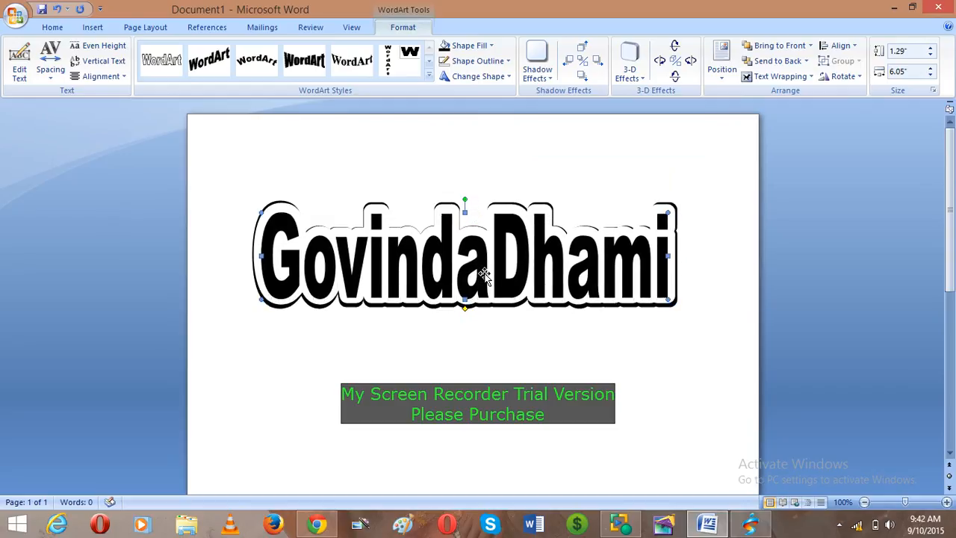
{"action": "key", "text": "Up"}
{"action": "key", "text": "Up"}
{"action": "key", "text": "Up"}
{"action": "key", "text": "Up"}
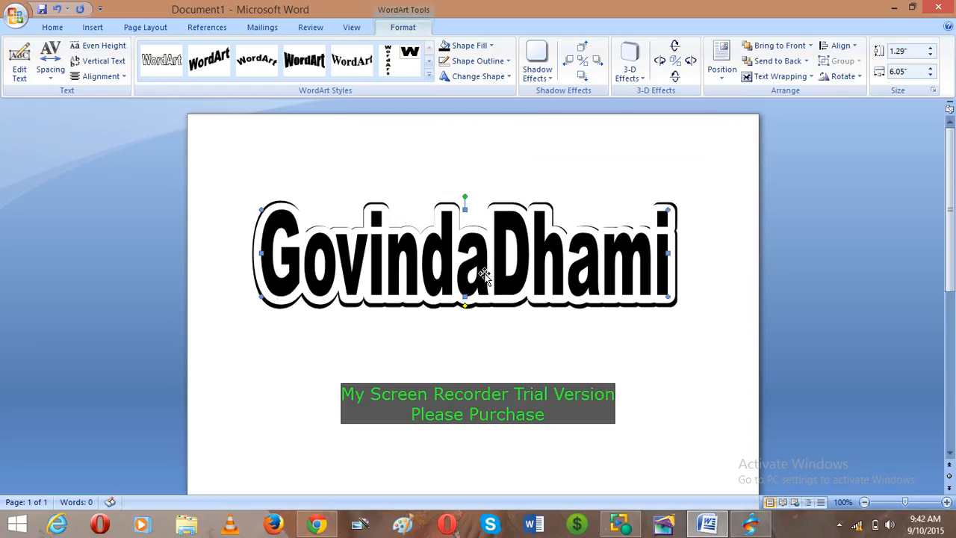
{"action": "key", "text": "Right"}
{"action": "key", "text": "Right"}
{"action": "key", "text": "Right"}
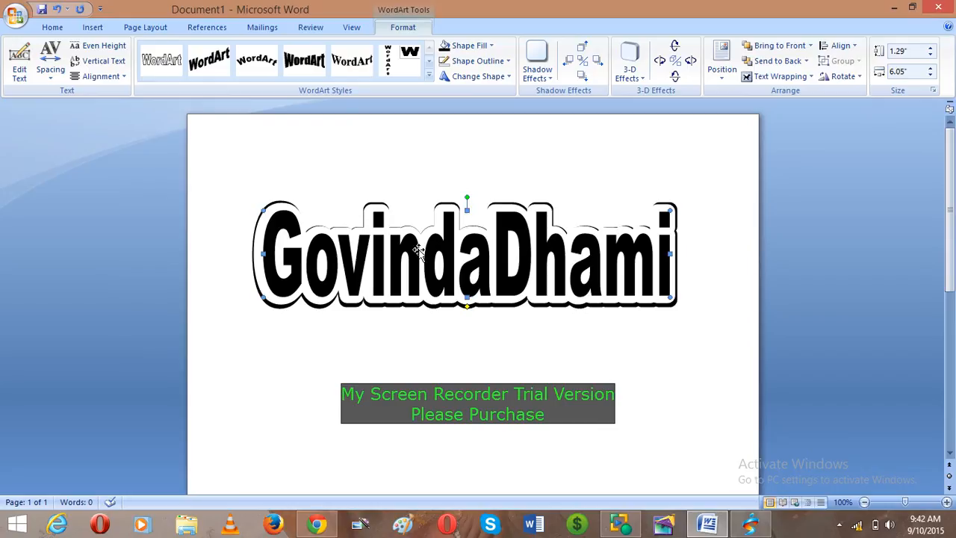
- Group the black WordArt together with its outlined copy
{"action": "left_click", "coordinate": [375, 207]}
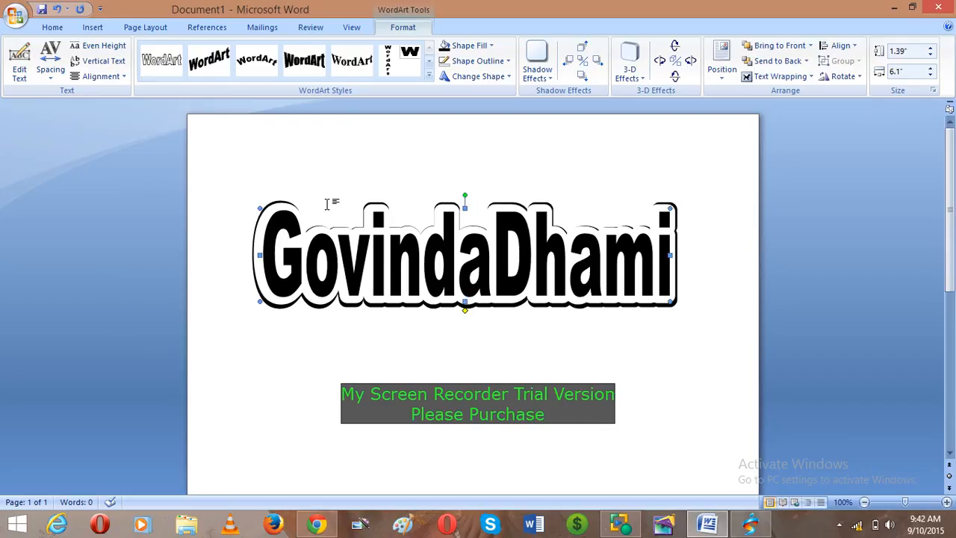
{"action": "left_click", "coordinate": [358, 233], "text": "shift"}
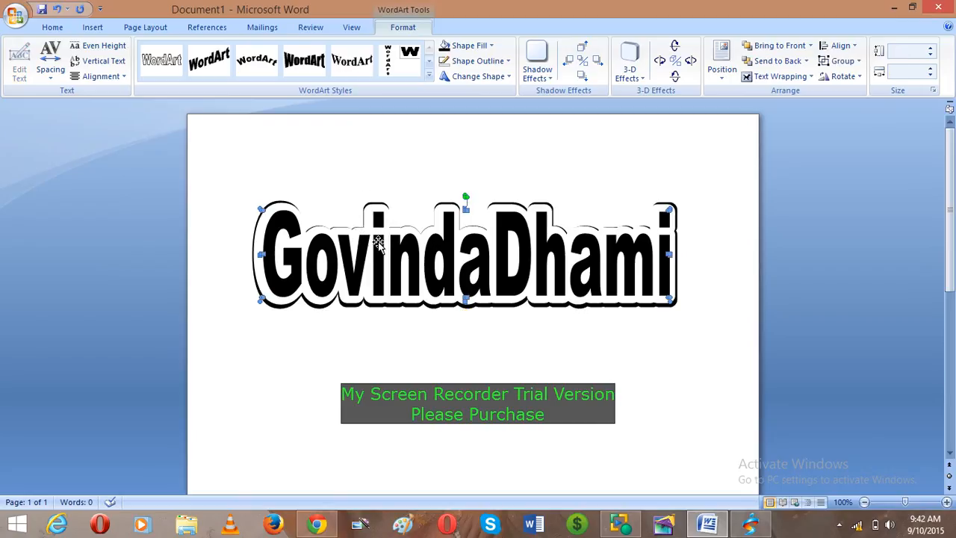
{"action": "right_click", "coordinate": [379, 242]}
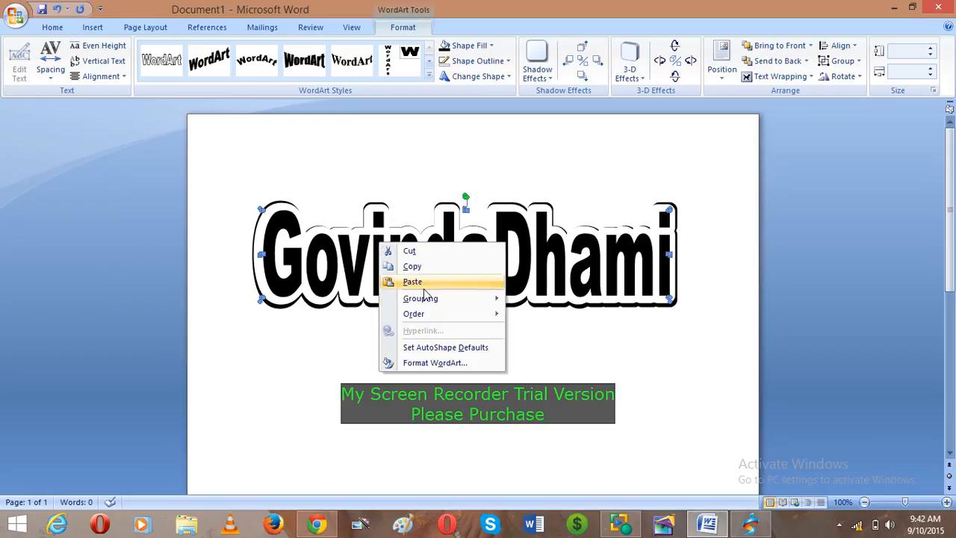
{"action": "mouse_move", "coordinate": [435, 299]}
{"action": "left_click", "coordinate": [541, 301]}
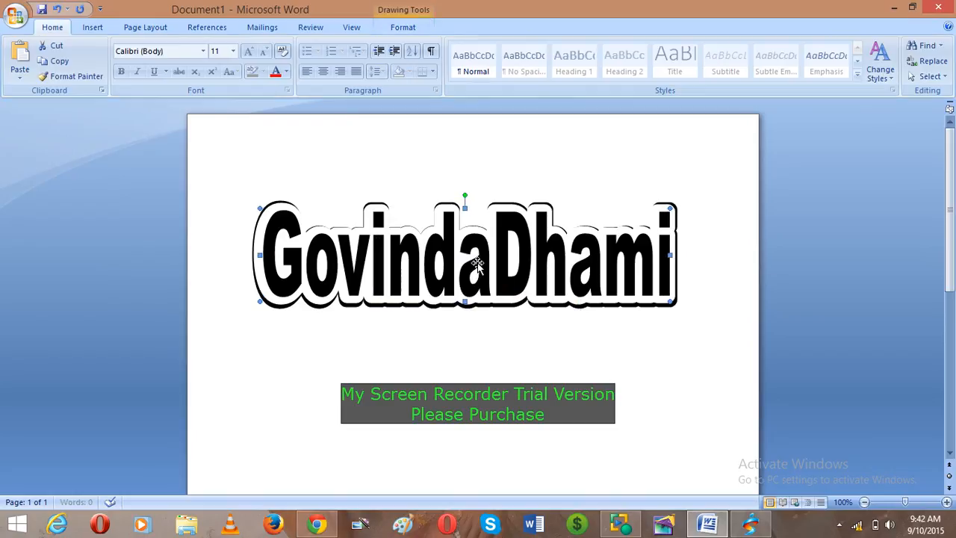
- Move the grouped WordArt up near the top of the page
{"action": "left_click_drag", "start_coordinate": [482, 266], "coordinate": [493, 373]}
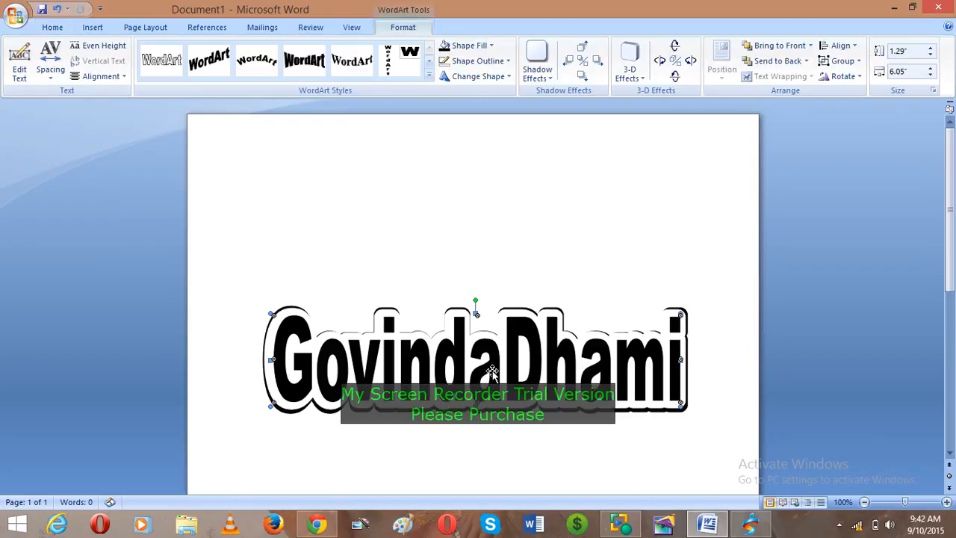
{"action": "left_click_drag", "start_coordinate": [492, 331], "coordinate": [469, 189]}
{"action": "left_click", "coordinate": [527, 328]}
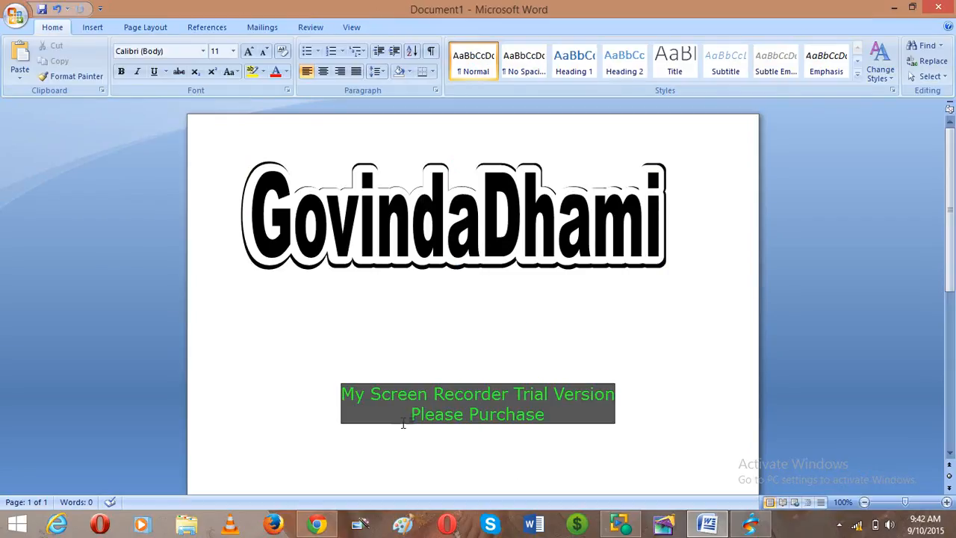
- Paste a WordArt copy below the group, filled light green with no outline
{"action": "key", "text": "ctrl+v"}
{"action": "left_click_drag", "start_coordinate": [437, 196], "coordinate": [446, 302]}
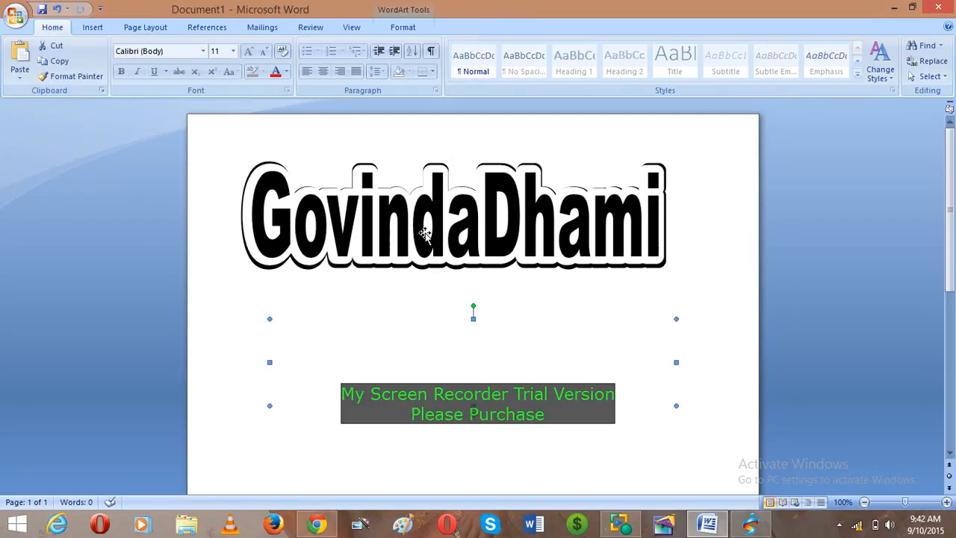
{"action": "left_click", "coordinate": [407, 30]}
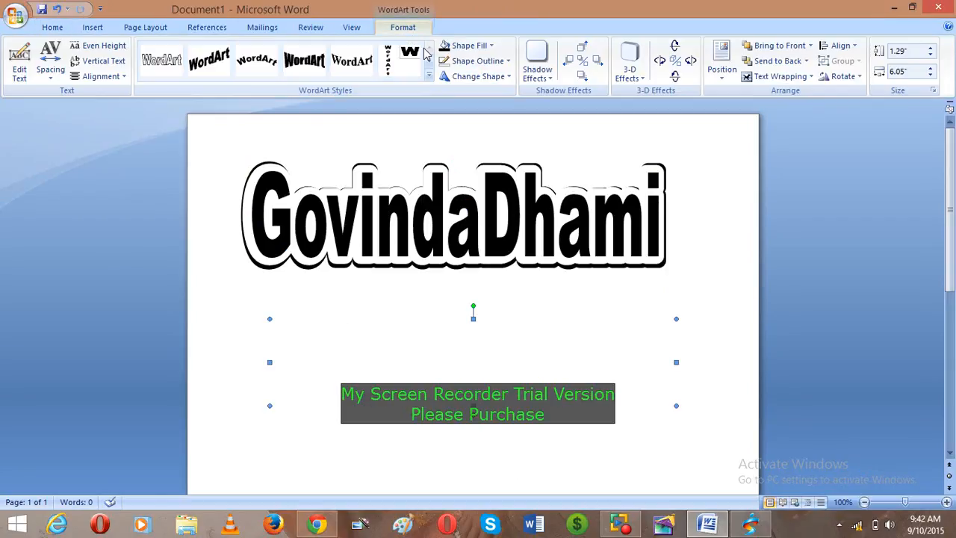
{"action": "left_click", "coordinate": [472, 46]}
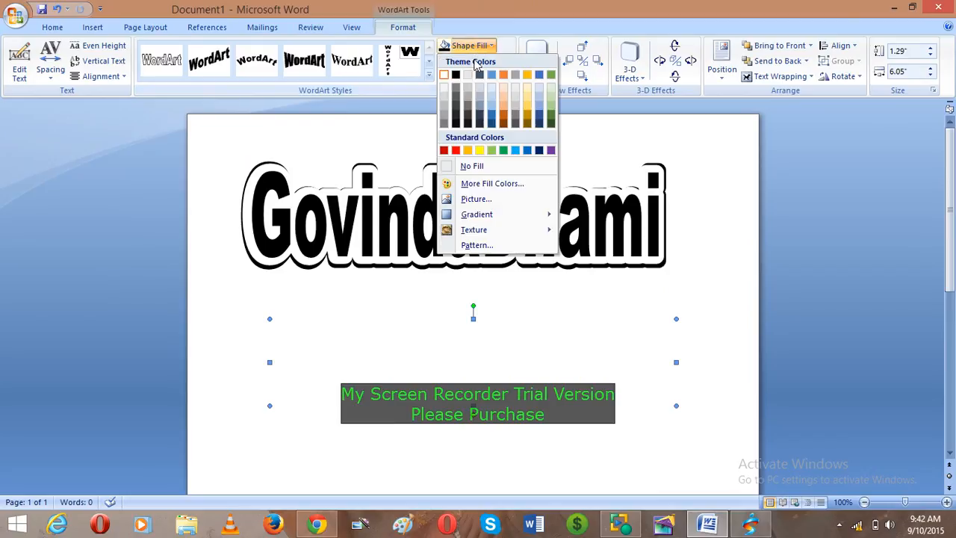
{"action": "left_click", "coordinate": [492, 150]}
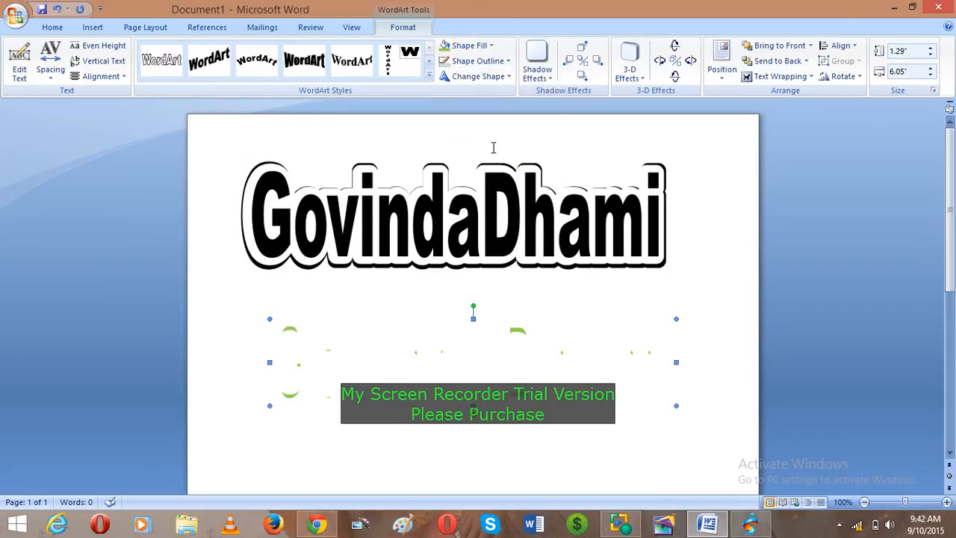
{"action": "left_click", "coordinate": [502, 61]}
{"action": "left_click", "coordinate": [478, 182]}
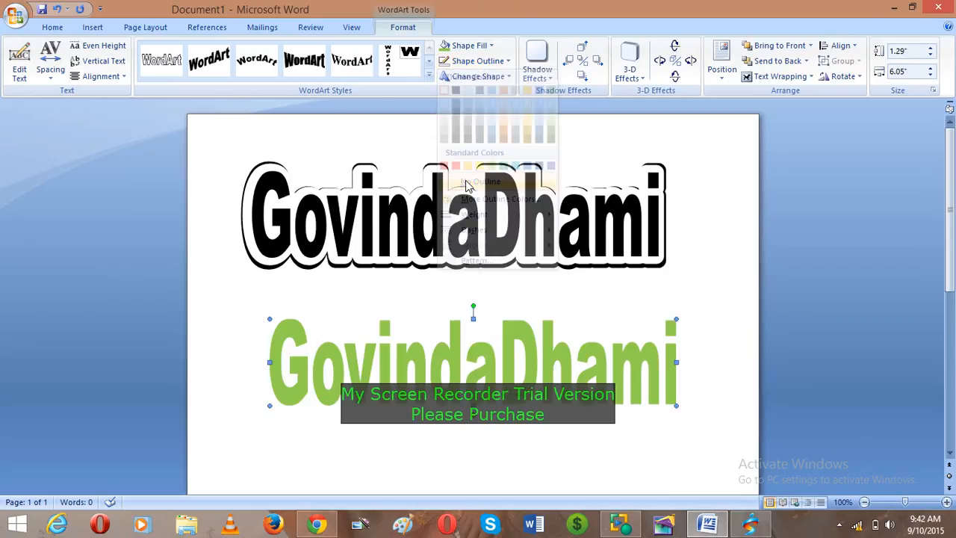
{"action": "left_click", "coordinate": [547, 379]}
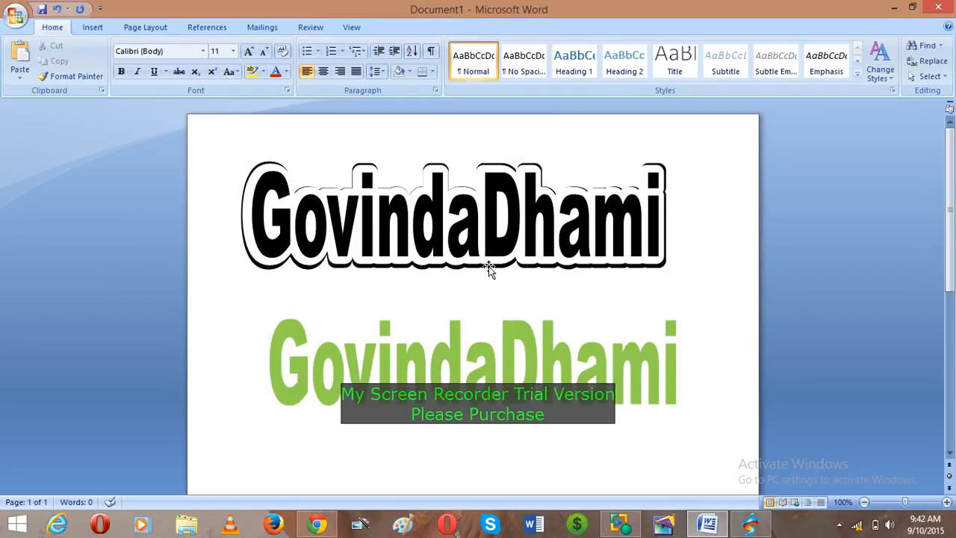
{"action": "left_click", "coordinate": [505, 338]}
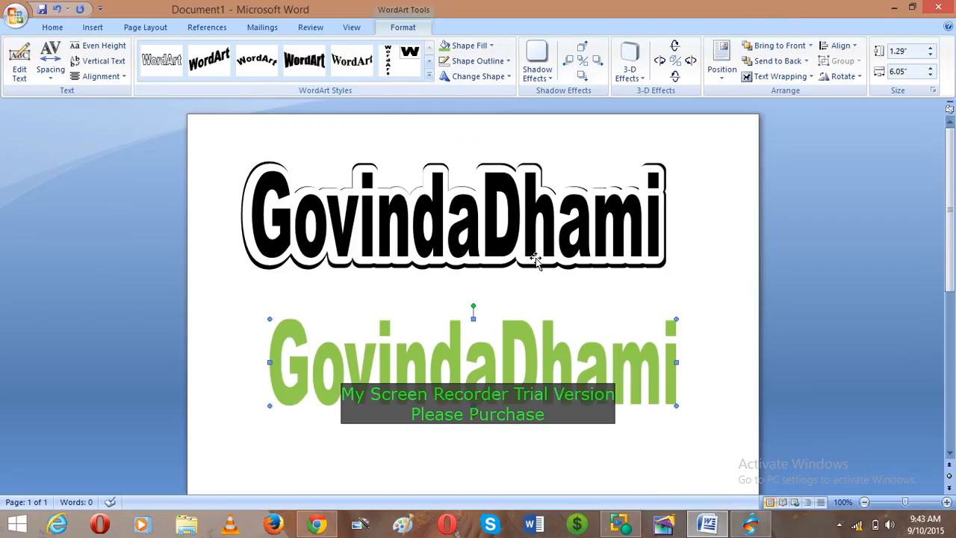
- Fill the lower WordArt with a horizontal two-colour green-to-red gradient
{"action": "left_click", "coordinate": [492, 46]}
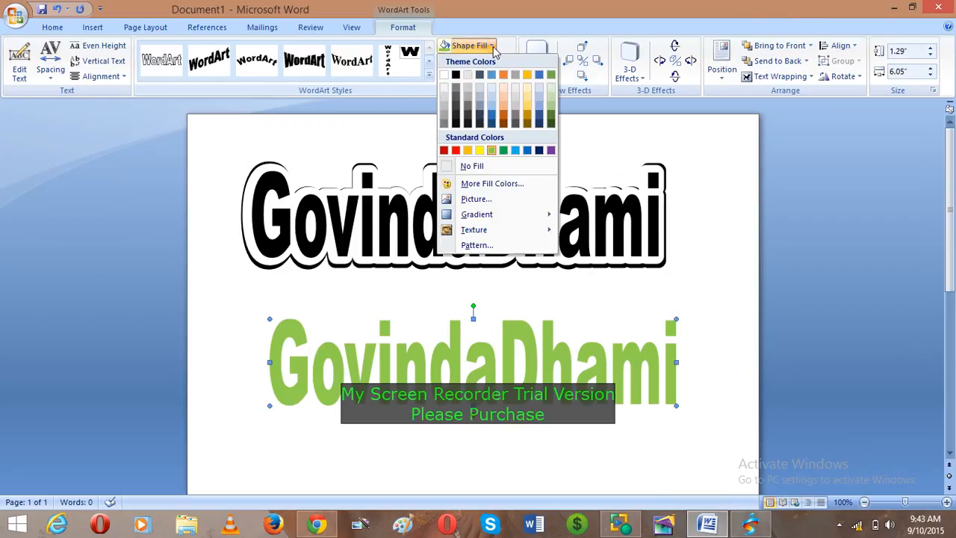
{"action": "mouse_move", "coordinate": [501, 214]}
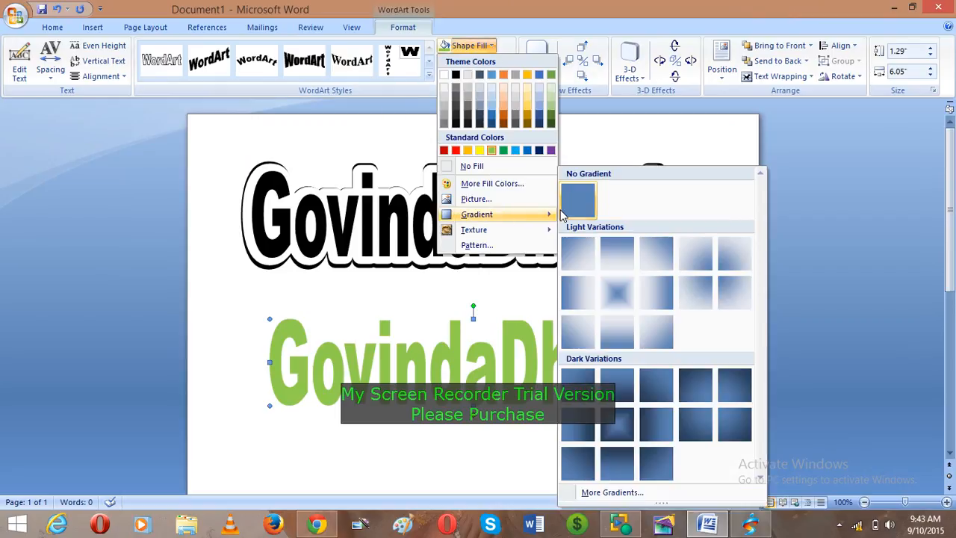
{"action": "left_click", "coordinate": [609, 492]}
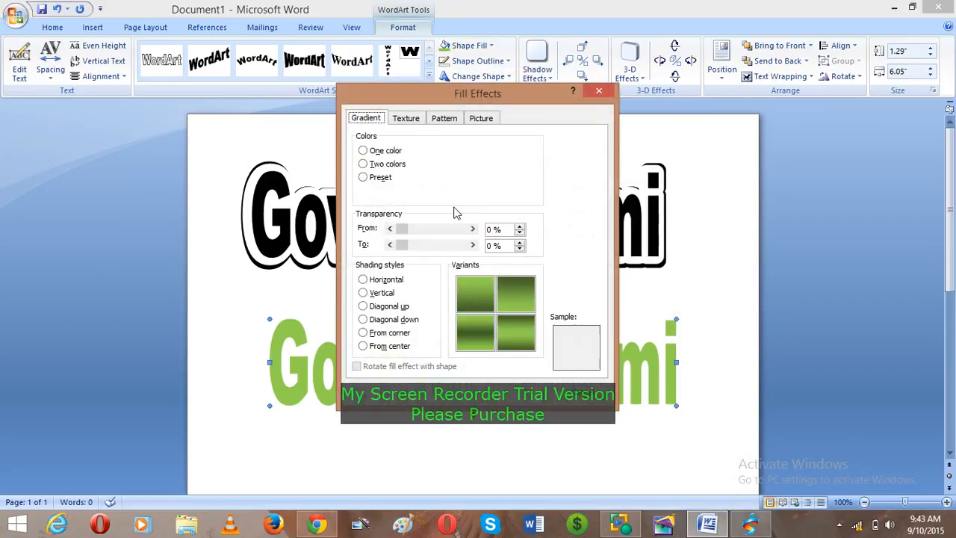
{"action": "left_click", "coordinate": [397, 163]}
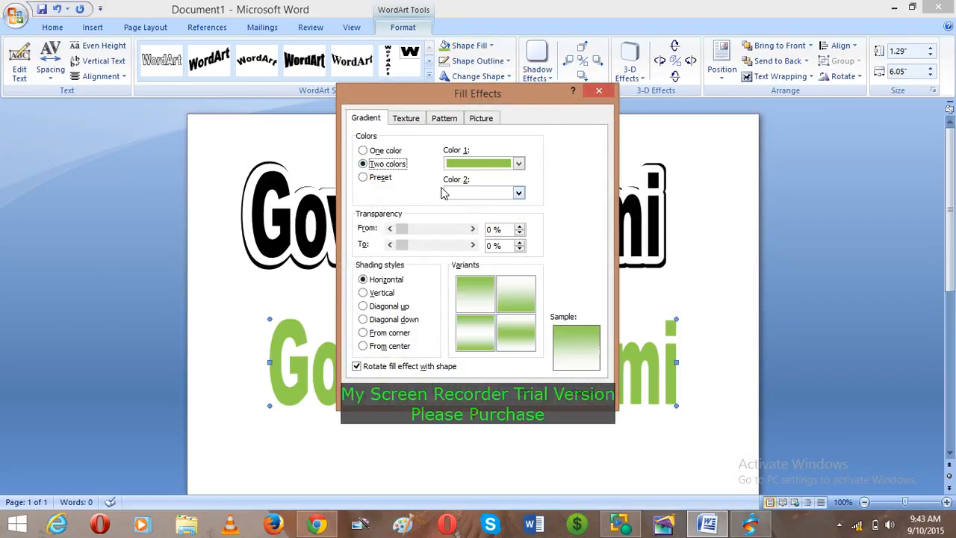
{"action": "left_click", "coordinate": [518, 194]}
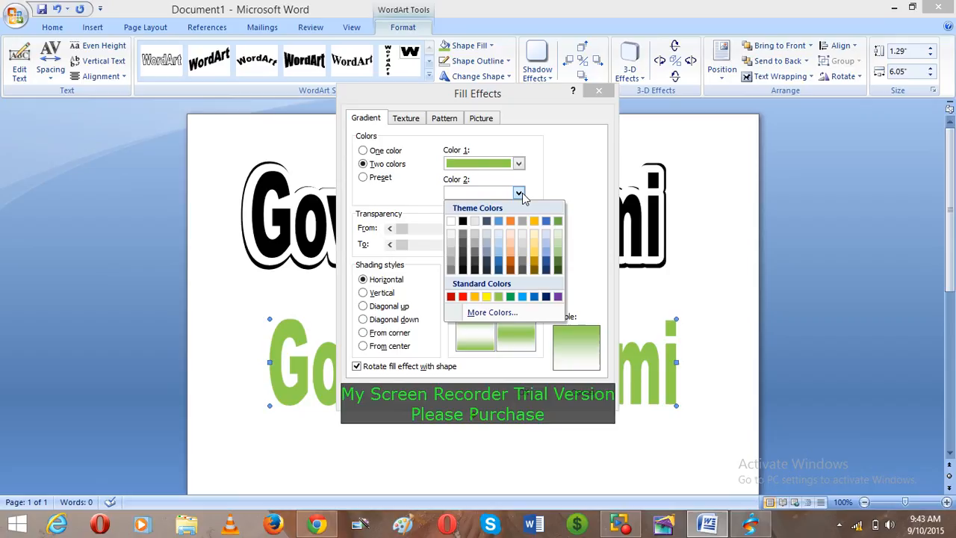
{"action": "left_click", "coordinate": [463, 297]}
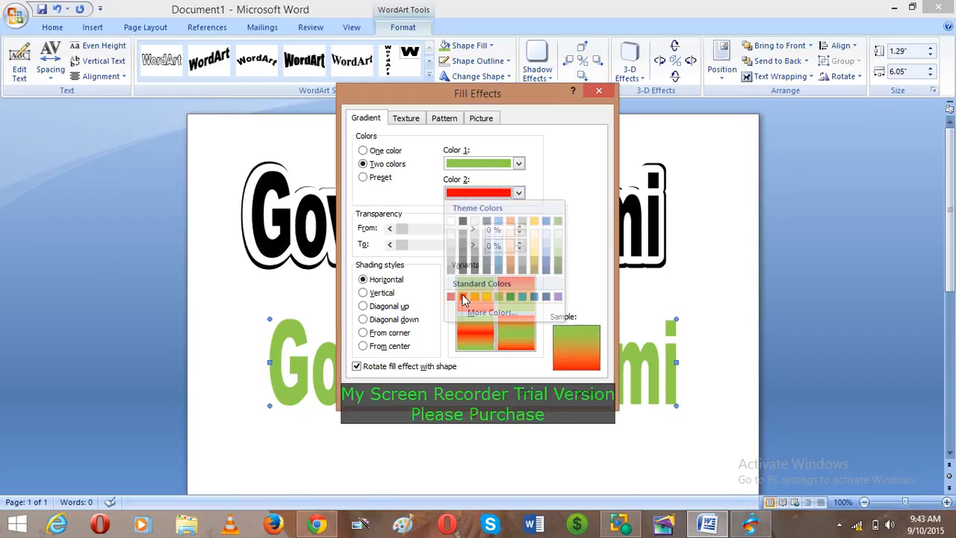
{"action": "left_click", "coordinate": [480, 346]}
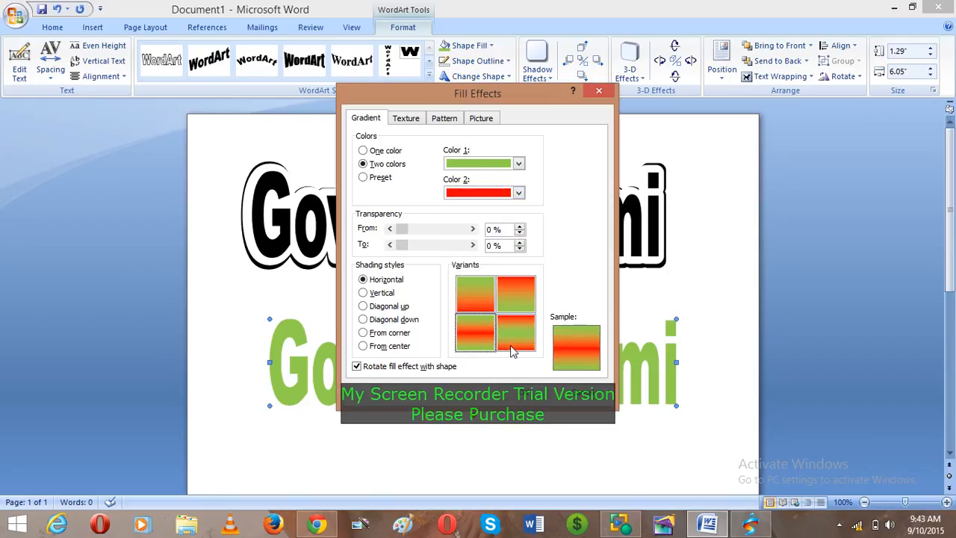
{"action": "left_click", "coordinate": [525, 394]}
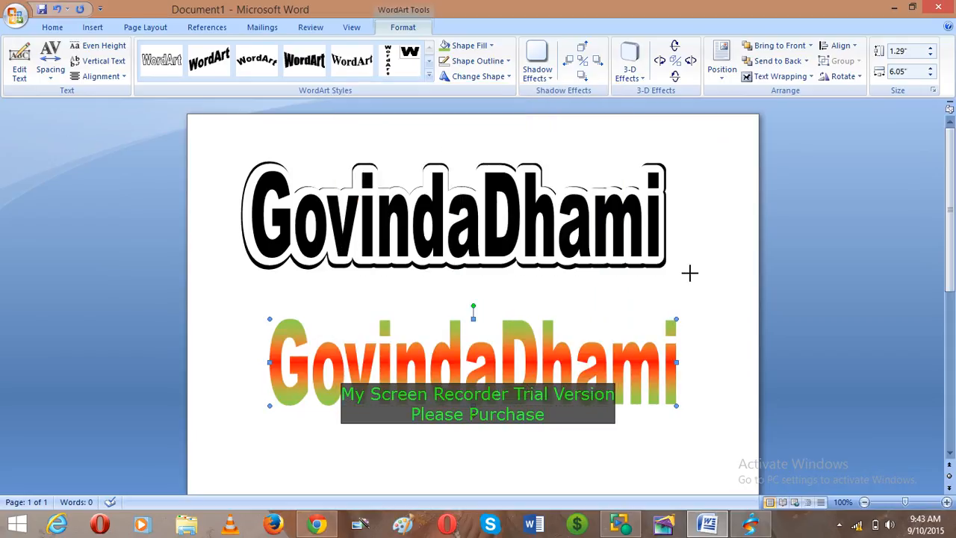
- Fill the lower WordArt with a lakeside photo from the Desktop's 2071 folder
{"action": "left_click_drag", "start_coordinate": [689, 293], "coordinate": [688, 293]}
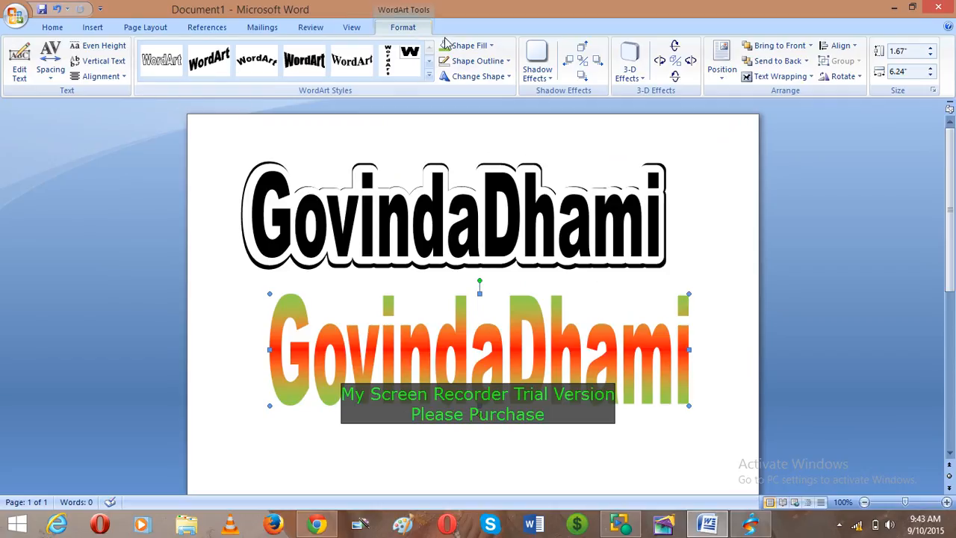
{"action": "left_click", "coordinate": [466, 46]}
{"action": "mouse_move", "coordinate": [475, 222]}
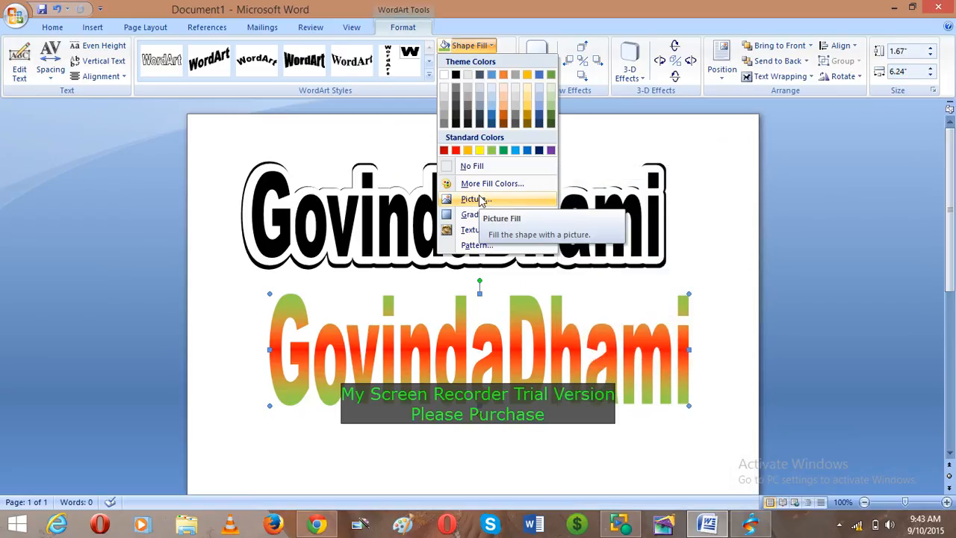
{"action": "left_click", "coordinate": [482, 199]}
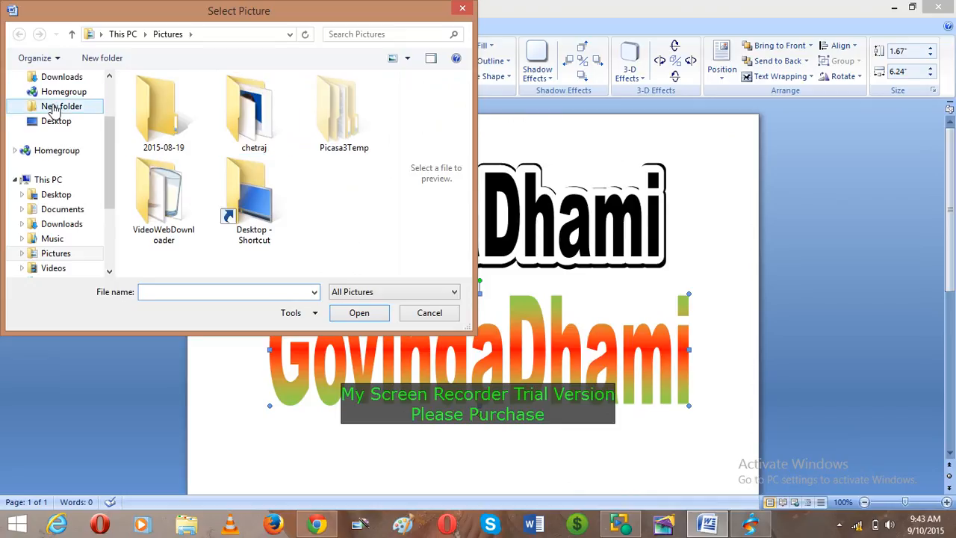
{"action": "left_click", "coordinate": [58, 122]}
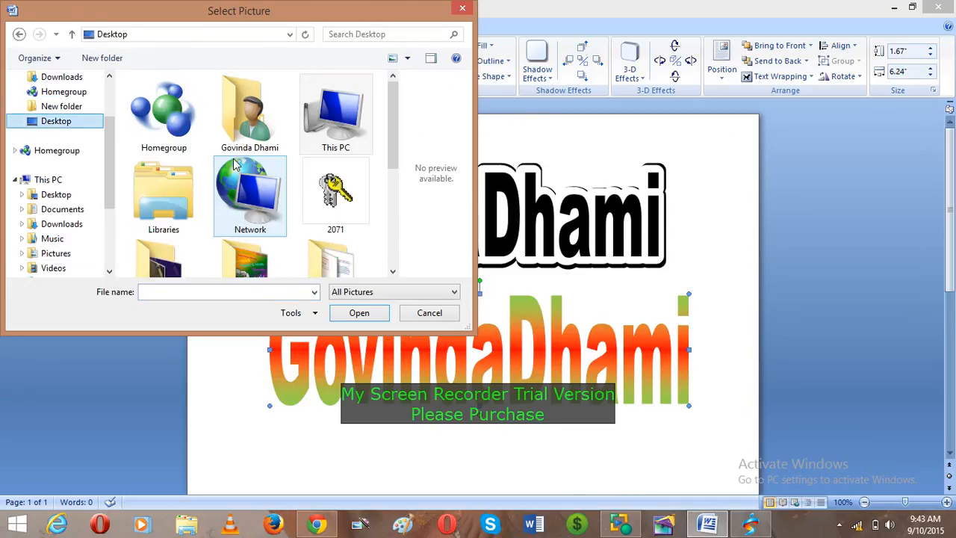
{"action": "double_click", "coordinate": [306, 188]}
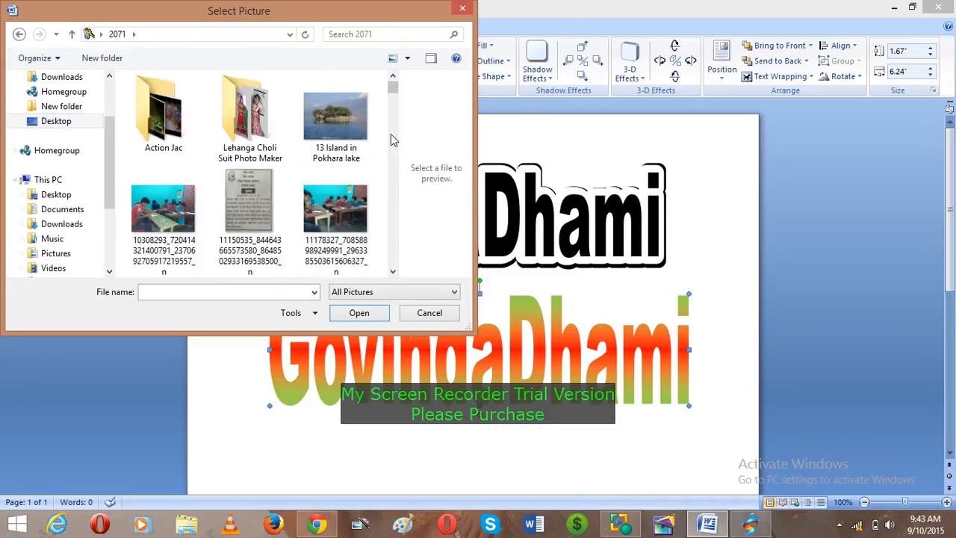
{"action": "left_click_drag", "start_coordinate": [393, 88], "coordinate": [399, 233]}
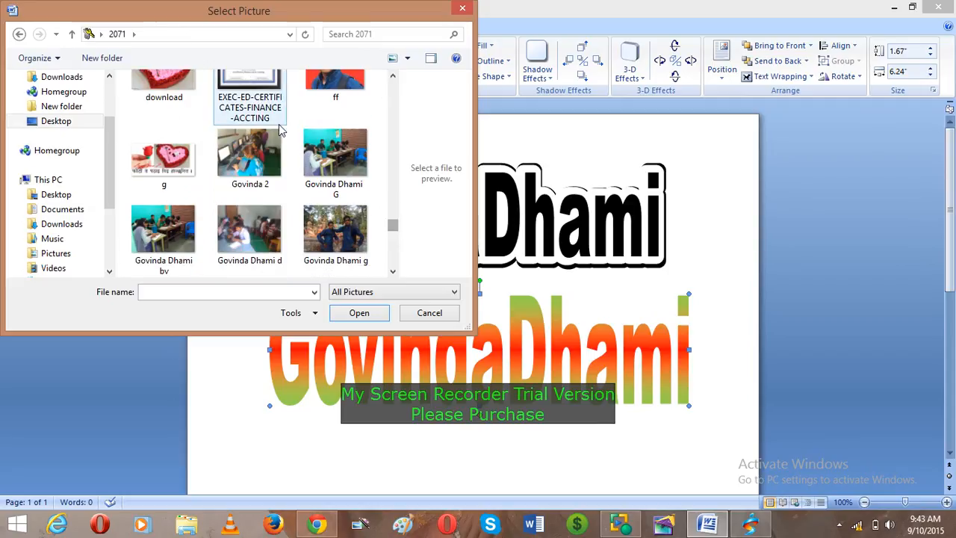
{"action": "left_click", "coordinate": [259, 161]}
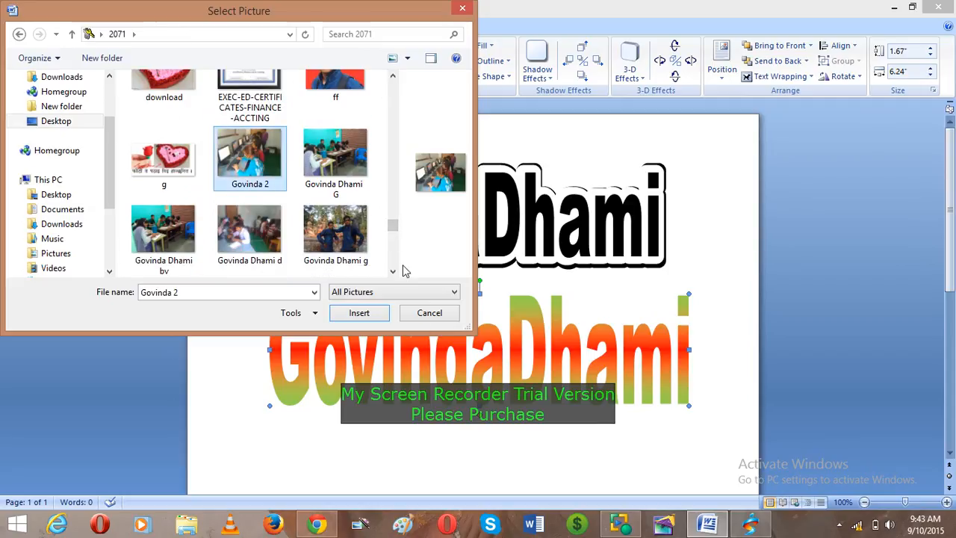
{"action": "left_click", "coordinate": [361, 314]}
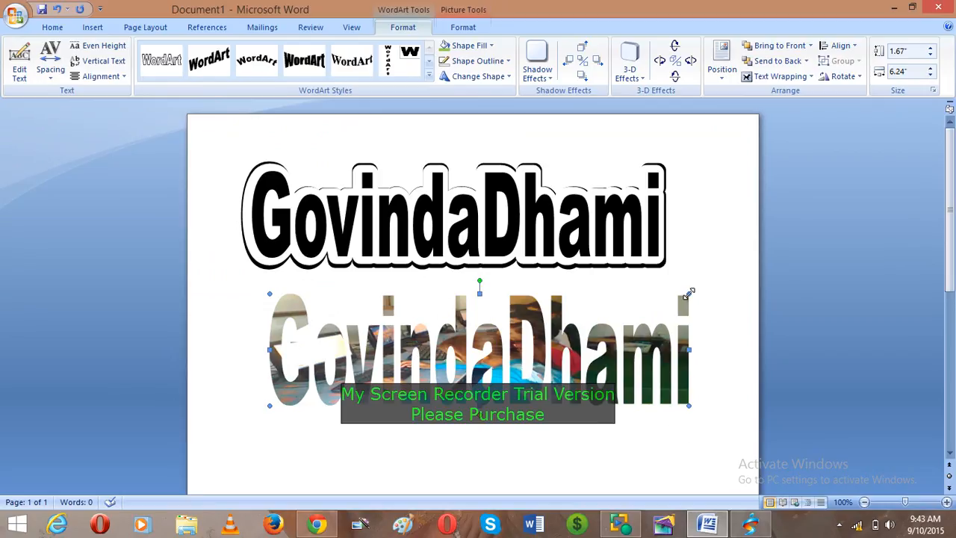
- Enlarge the picture-filled WordArt to 2.57" by 6.54" and shift it slightly down
{"action": "left_click_drag", "start_coordinate": [693, 283], "coordinate": [708, 233]}
{"action": "left_click", "coordinate": [626, 320]}
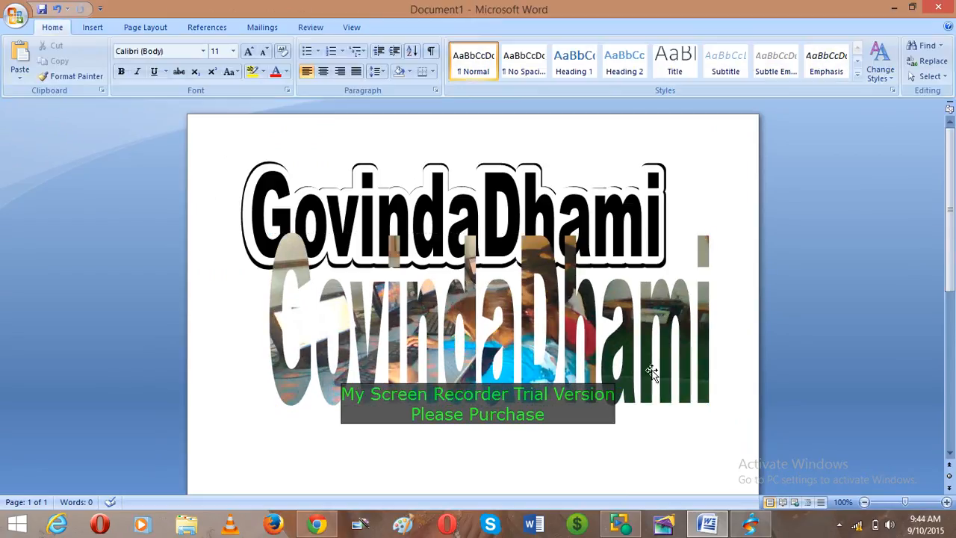
{"action": "left_click", "coordinate": [652, 373]}
{"action": "left_click_drag", "start_coordinate": [650, 423], "coordinate": [650, 425]}
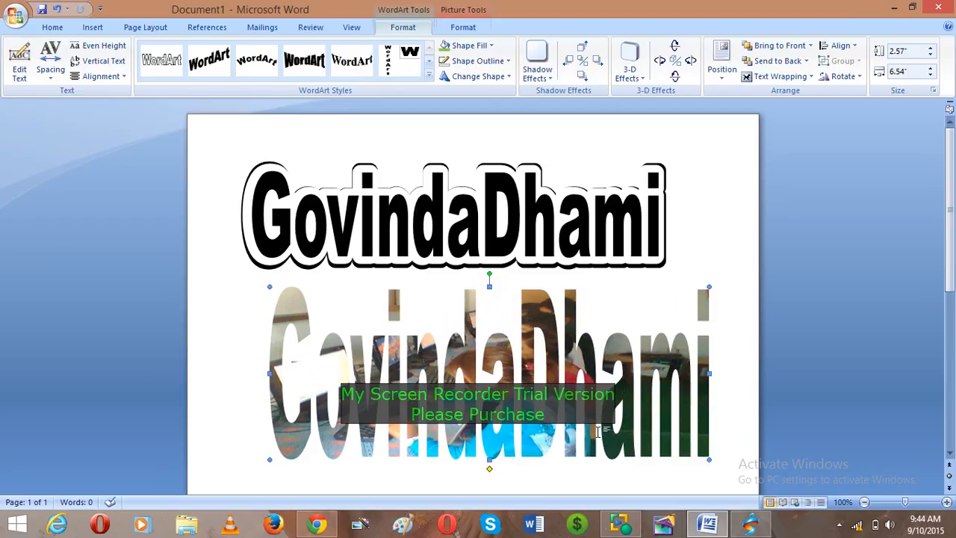
- Replace the photo fill with the Plaid pattern from the Fill Effects Pattern options
{"action": "left_click", "coordinate": [492, 46]}
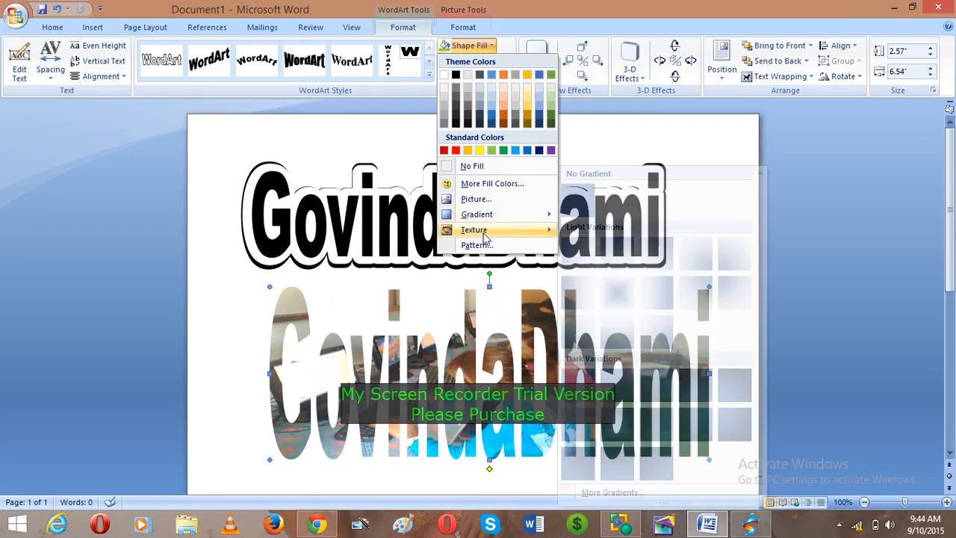
{"action": "mouse_move", "coordinate": [489, 232]}
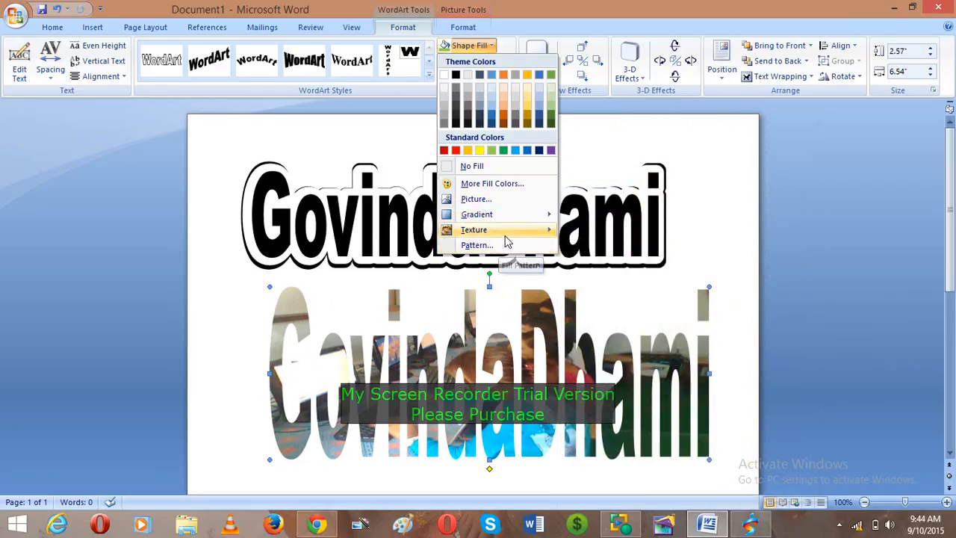
{"action": "mouse_move", "coordinate": [526, 236]}
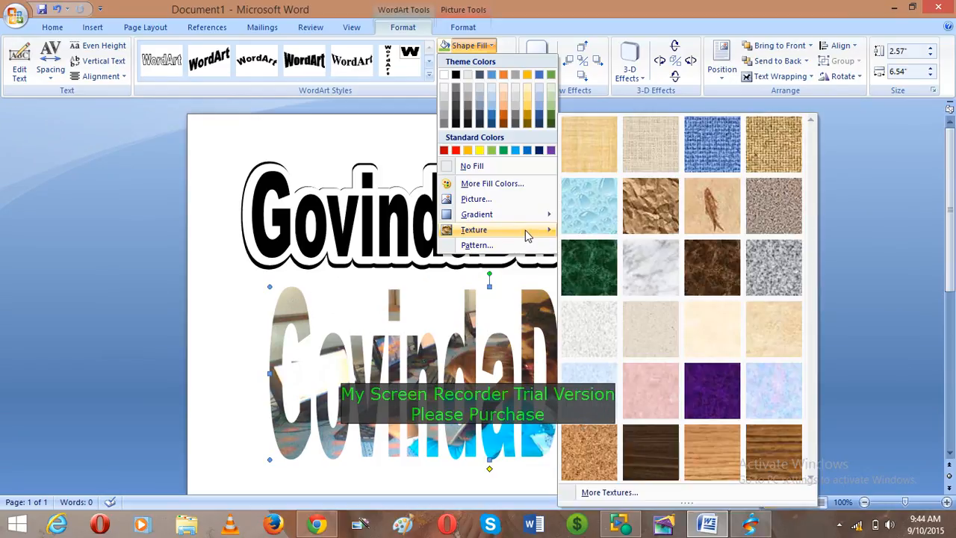
{"action": "left_click", "coordinate": [609, 493]}
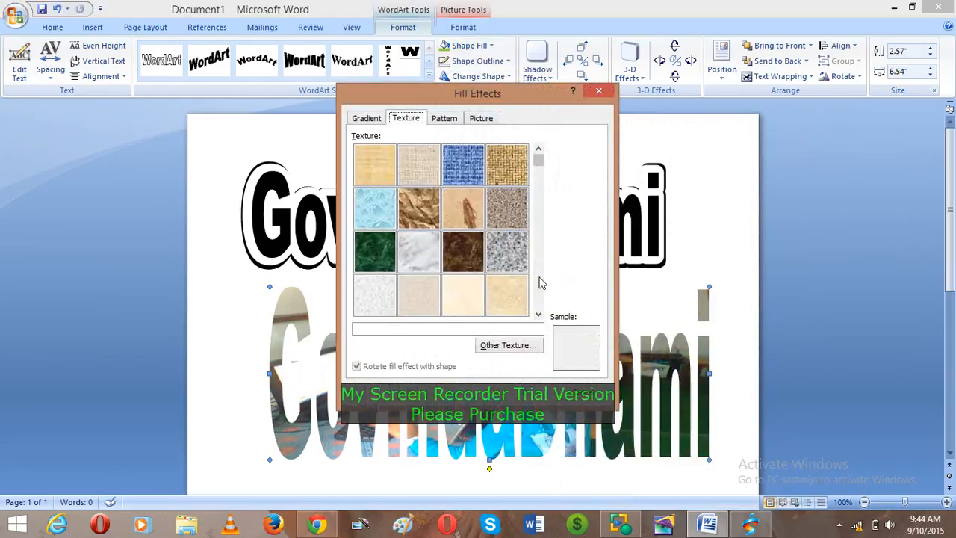
{"action": "left_click", "coordinate": [454, 120]}
{"action": "left_click", "coordinate": [479, 170]}
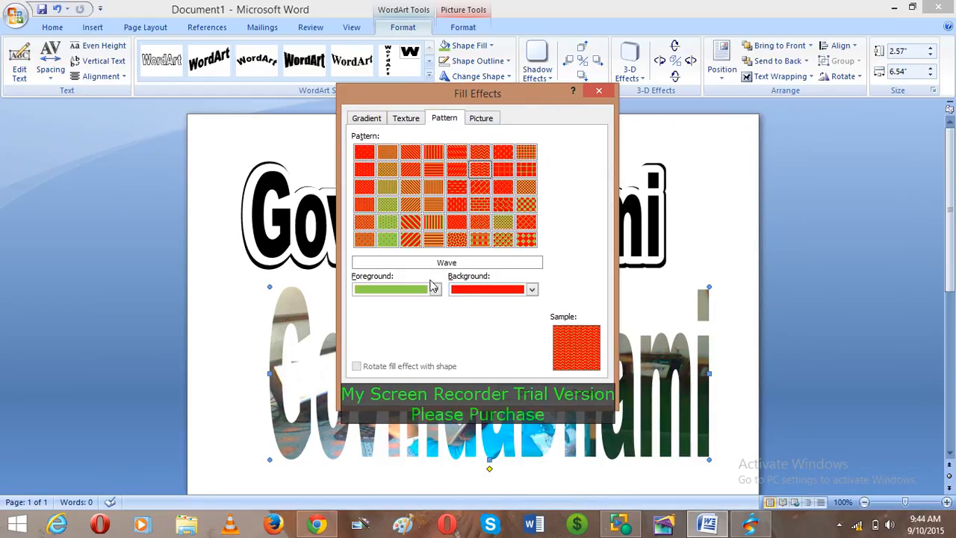
{"action": "left_click", "coordinate": [480, 239]}
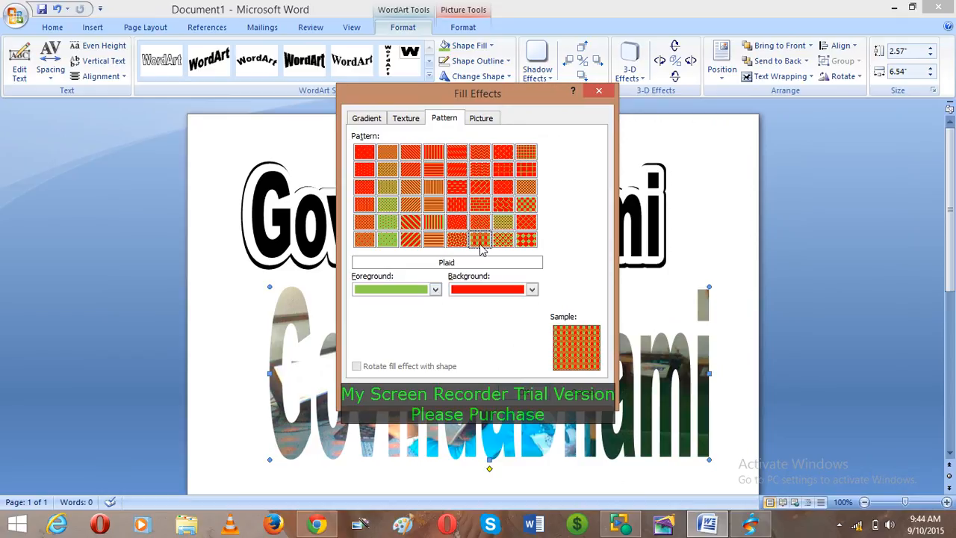
{"action": "left_click", "coordinate": [524, 392]}
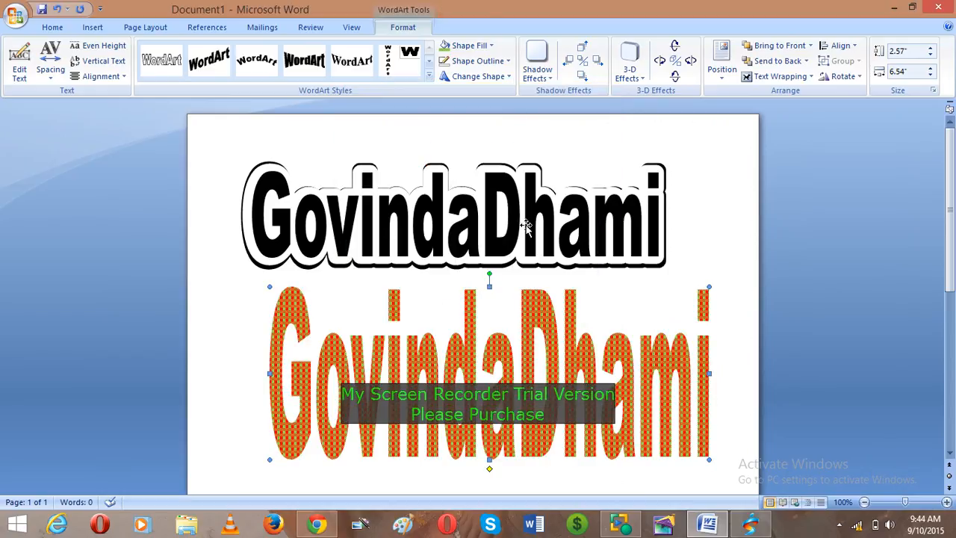
- In Format WordArt, choose a photo of people working at computers as the picture fill
{"action": "right_click", "coordinate": [552, 329]}
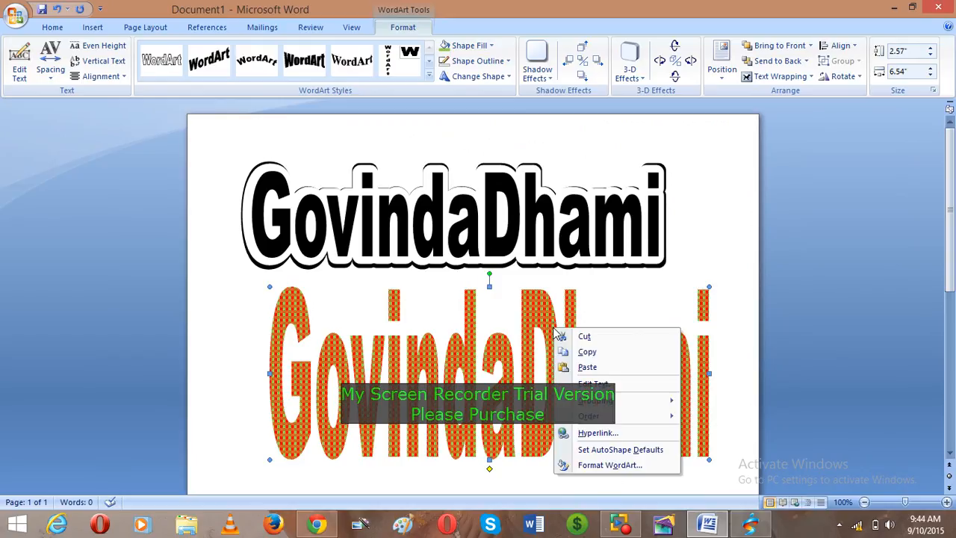
{"action": "left_click", "coordinate": [598, 465]}
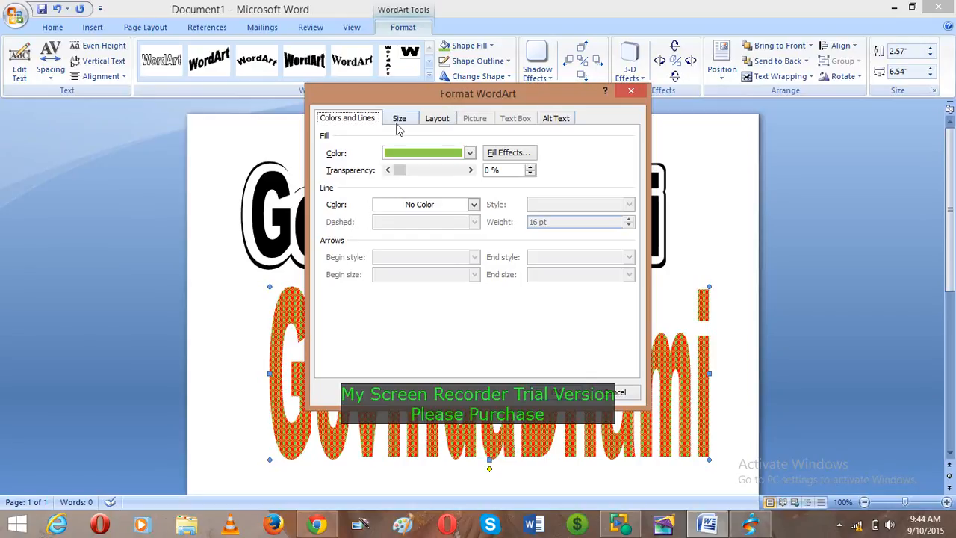
{"action": "left_click", "coordinate": [510, 153]}
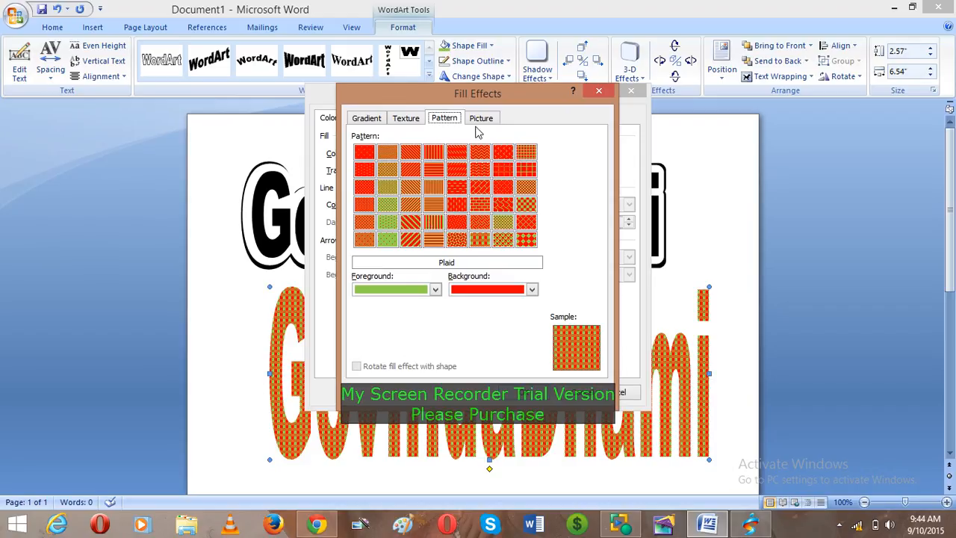
{"action": "left_click", "coordinate": [480, 121]}
{"action": "left_click", "coordinate": [413, 121]}
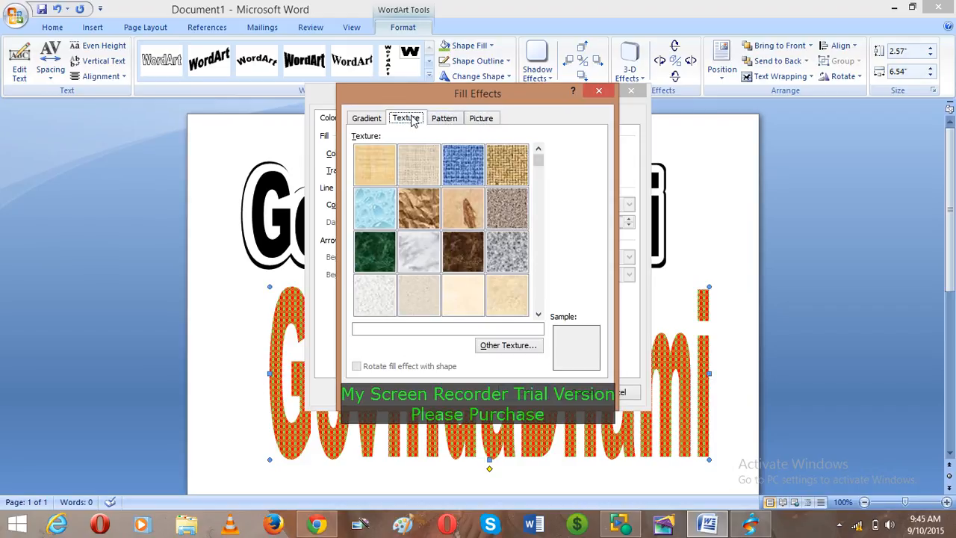
{"action": "left_click", "coordinate": [484, 120]}
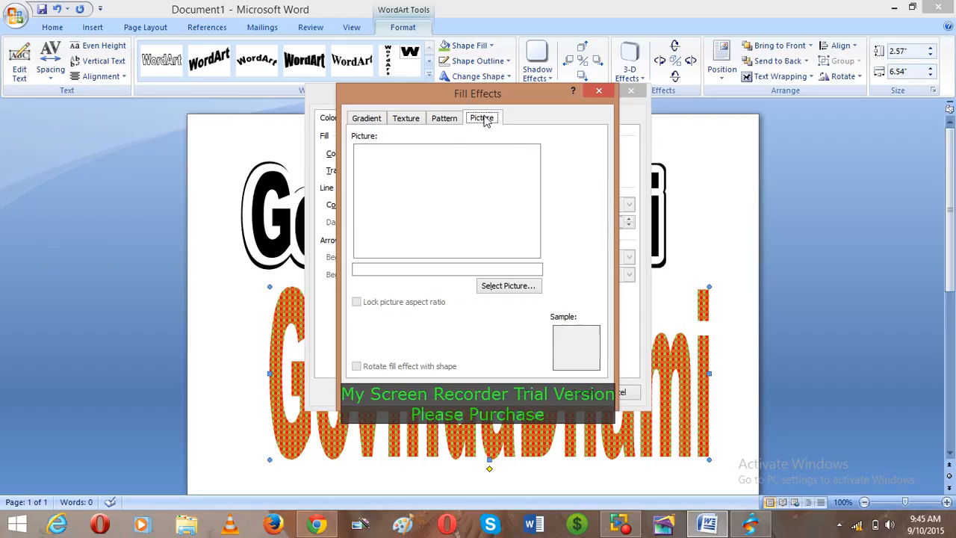
{"action": "left_click", "coordinate": [515, 290]}
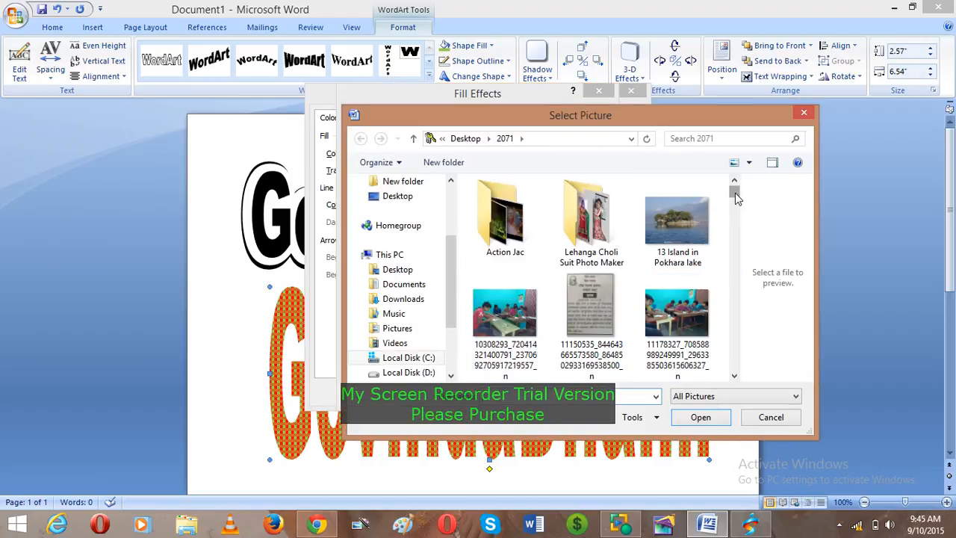
{"action": "left_click_drag", "start_coordinate": [735, 193], "coordinate": [733, 343]}
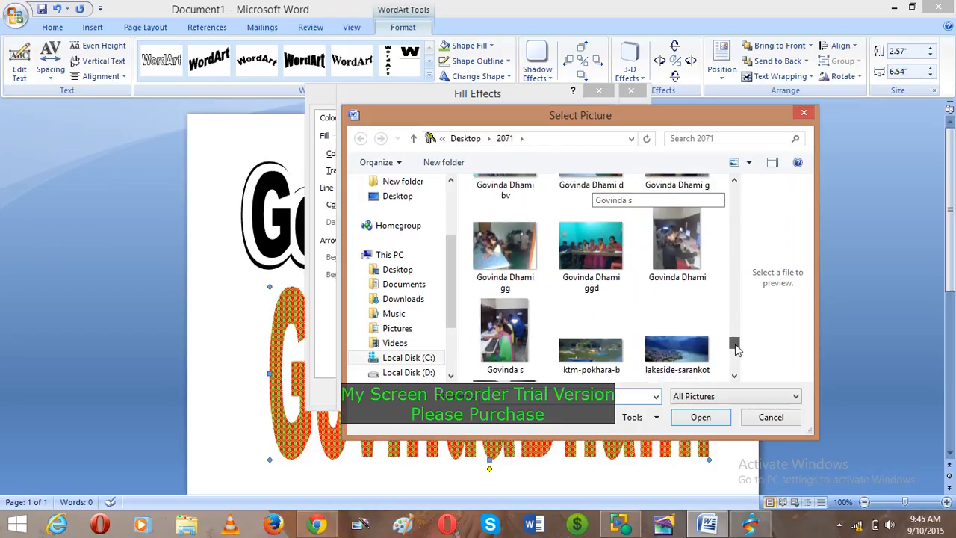
{"action": "left_click", "coordinate": [480, 257]}
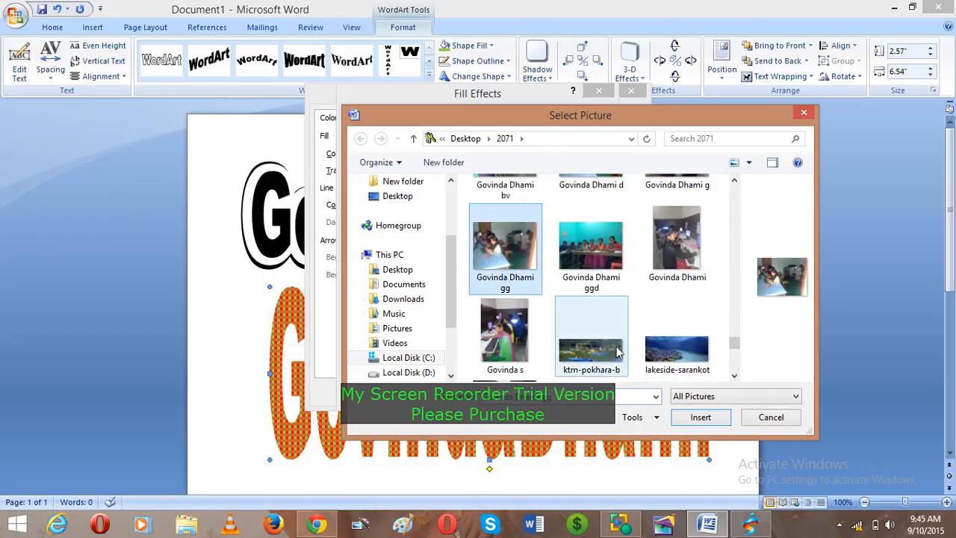
{"action": "left_click", "coordinate": [701, 417]}
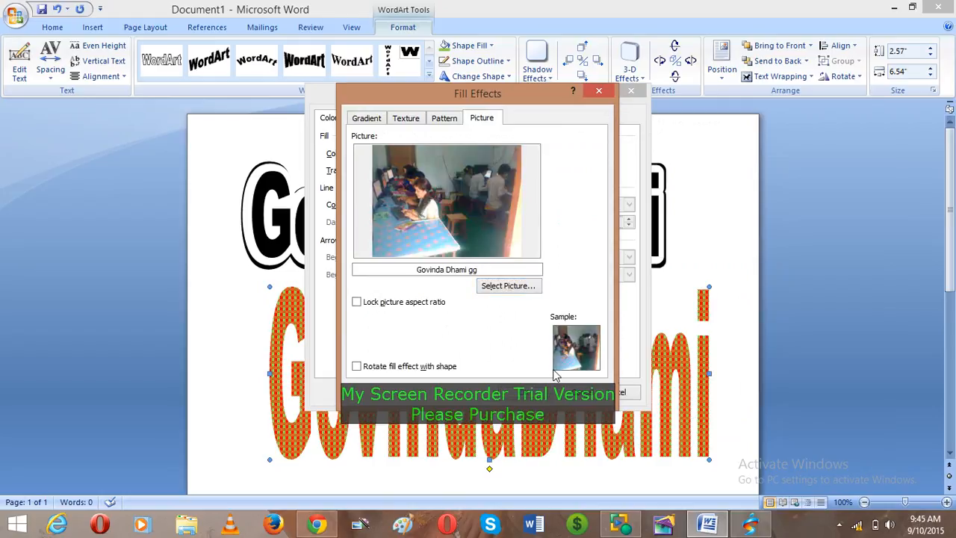
{"action": "left_click", "coordinate": [553, 401]}
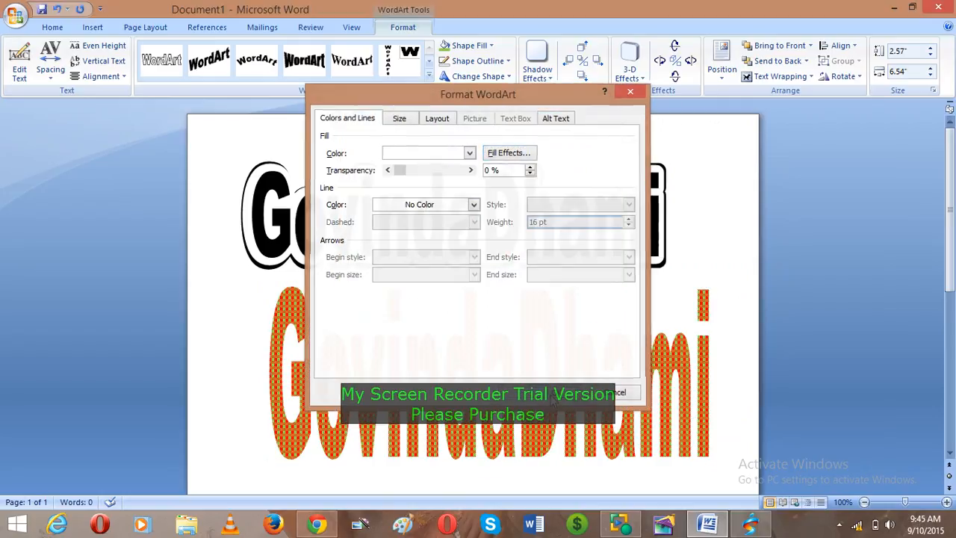
{"action": "left_click", "coordinate": [553, 396]}
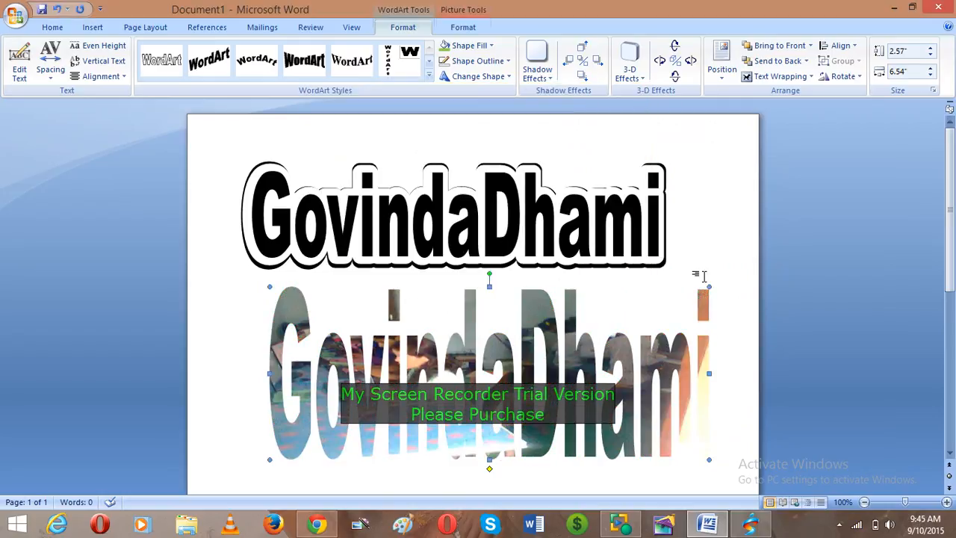
- Enlarge the lower WordArt and fill it with the Pokhara lakeside photo
{"action": "left_click_drag", "start_coordinate": [709, 286], "coordinate": [728, 222]}
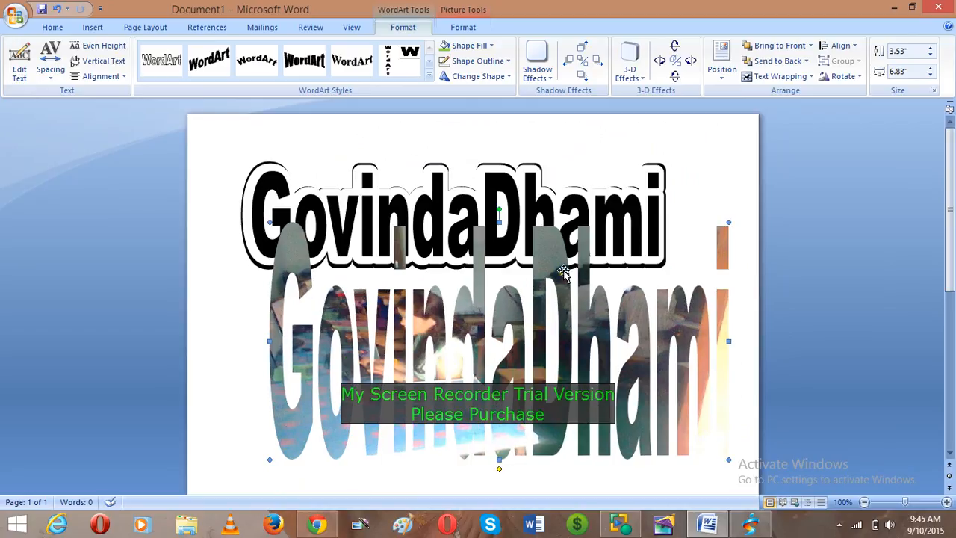
{"action": "left_click", "coordinate": [492, 46]}
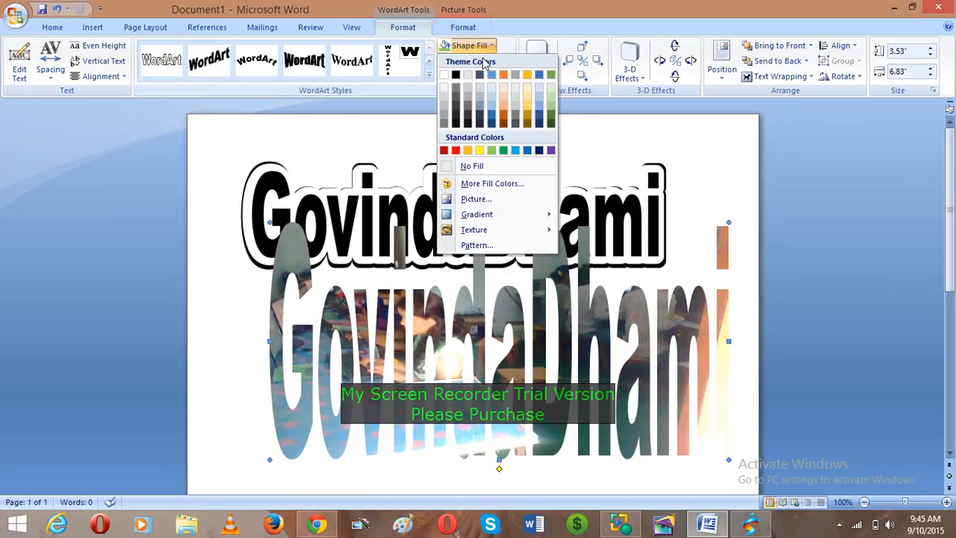
{"action": "left_click", "coordinate": [475, 198]}
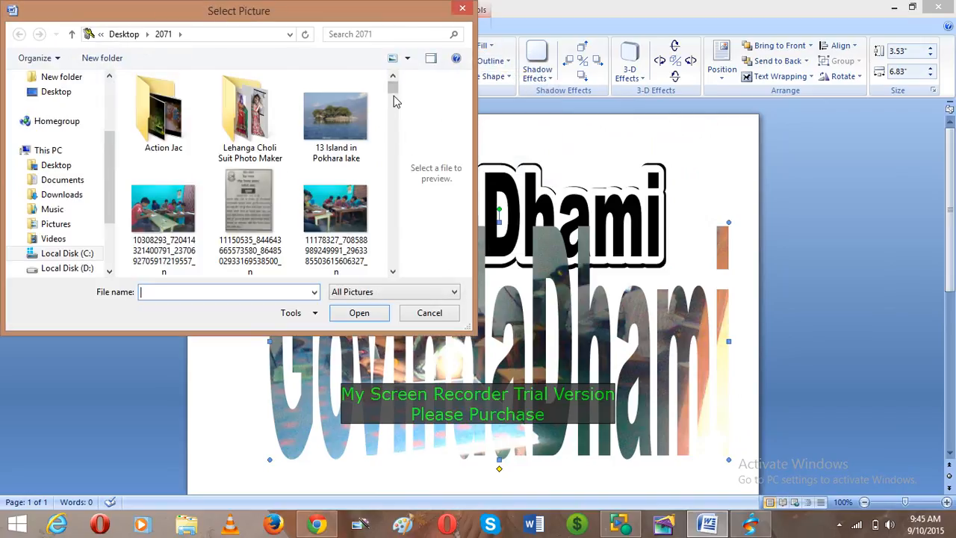
{"action": "left_click_drag", "start_coordinate": [392, 89], "coordinate": [403, 255]}
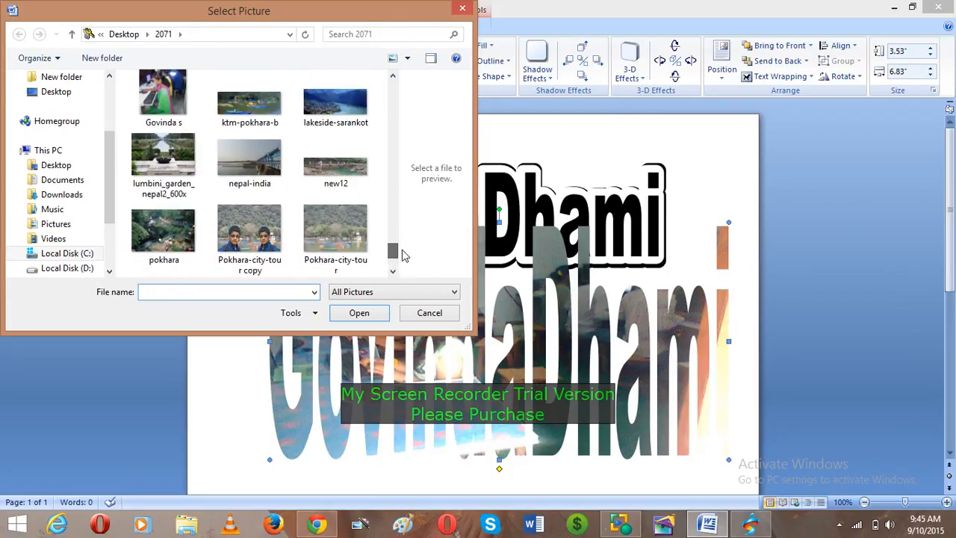
{"action": "left_click", "coordinate": [335, 235]}
{"action": "left_click", "coordinate": [363, 315]}
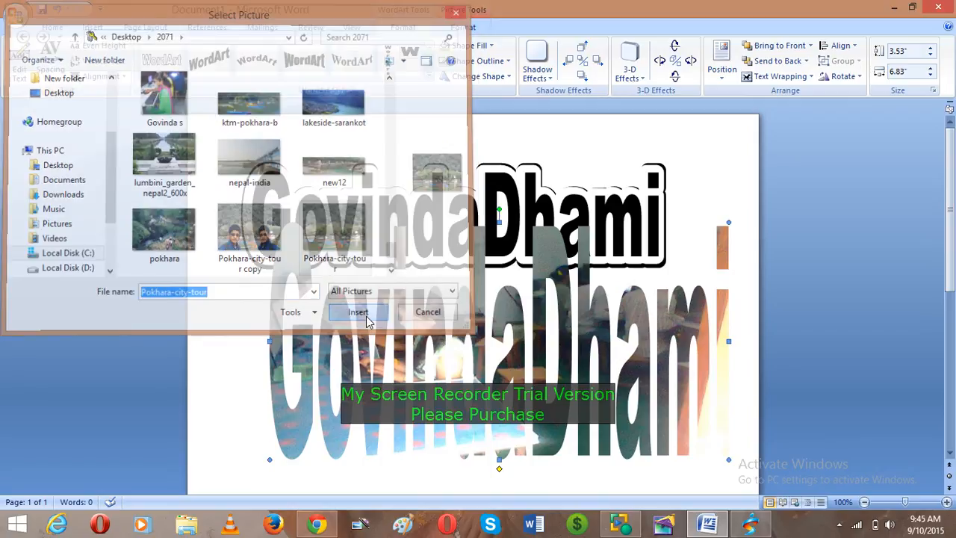
{"action": "left_click", "coordinate": [614, 375]}
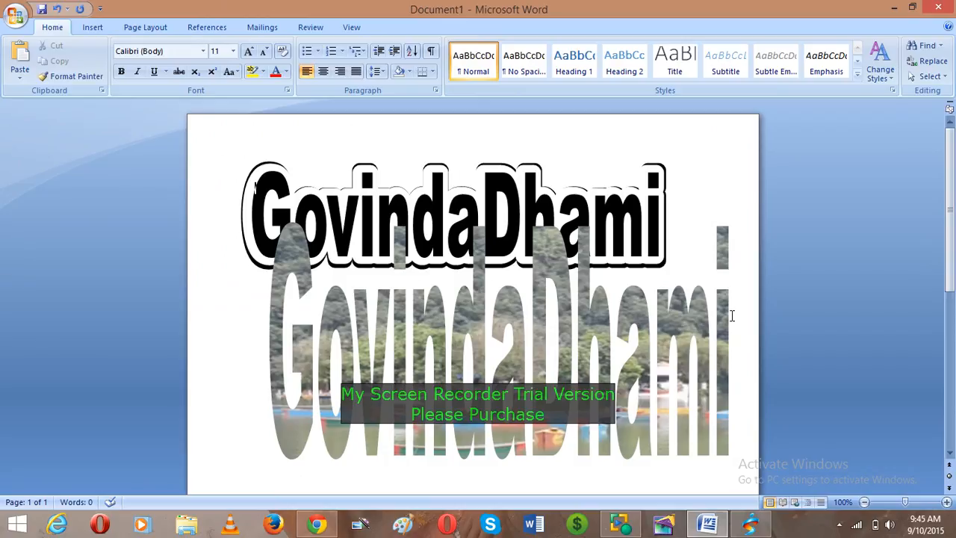
- Squash the photo-filled WordArt to 1.28" by 6.6" and move it just beneath the top one
{"action": "left_click", "coordinate": [724, 319]}
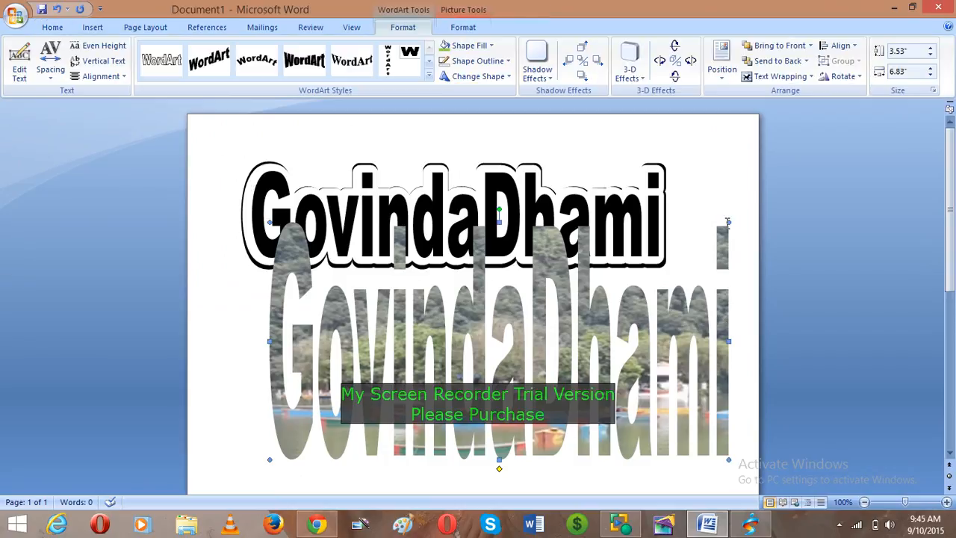
{"action": "left_click_drag", "start_coordinate": [713, 373], "coordinate": [713, 373]}
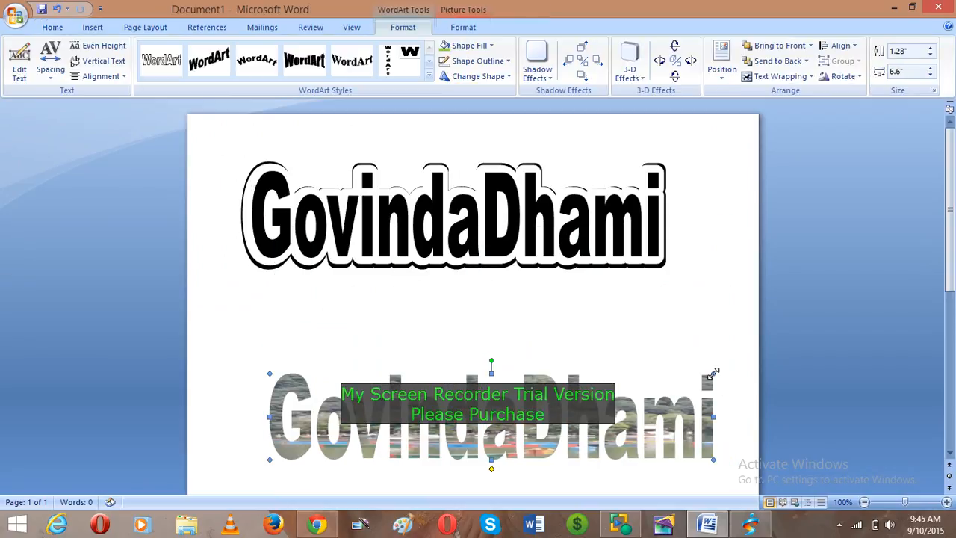
{"action": "left_click", "coordinate": [661, 421]}
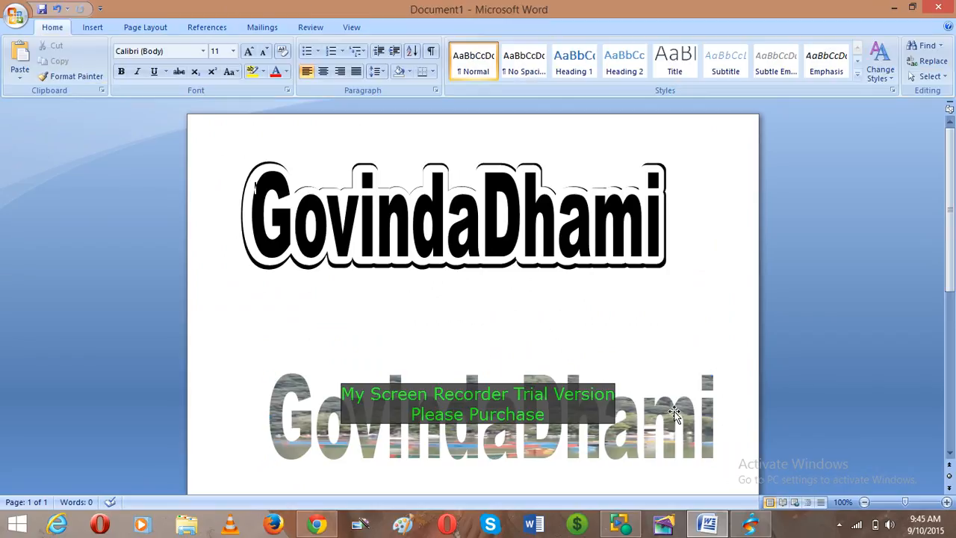
{"action": "left_click", "coordinate": [675, 413]}
{"action": "left_click_drag", "start_coordinate": [675, 413], "coordinate": [652, 361]}
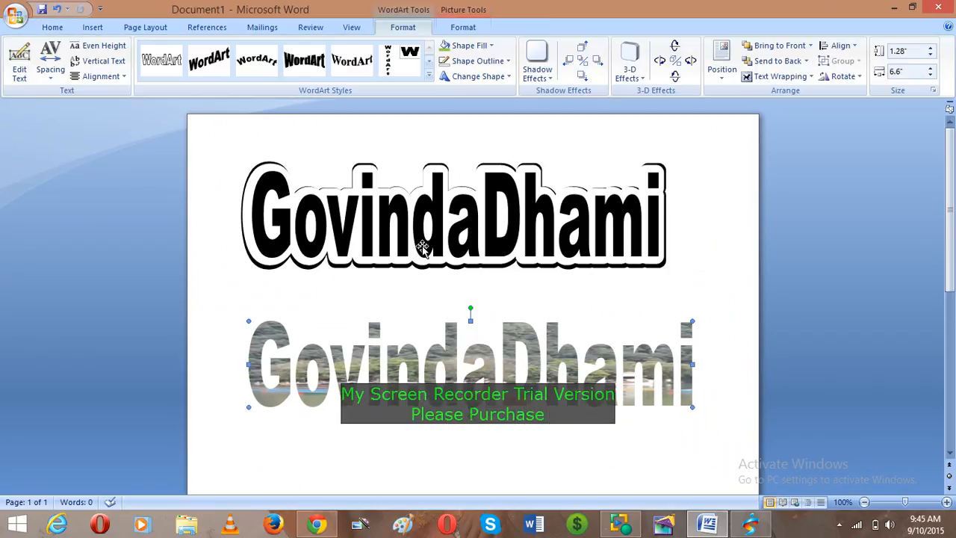